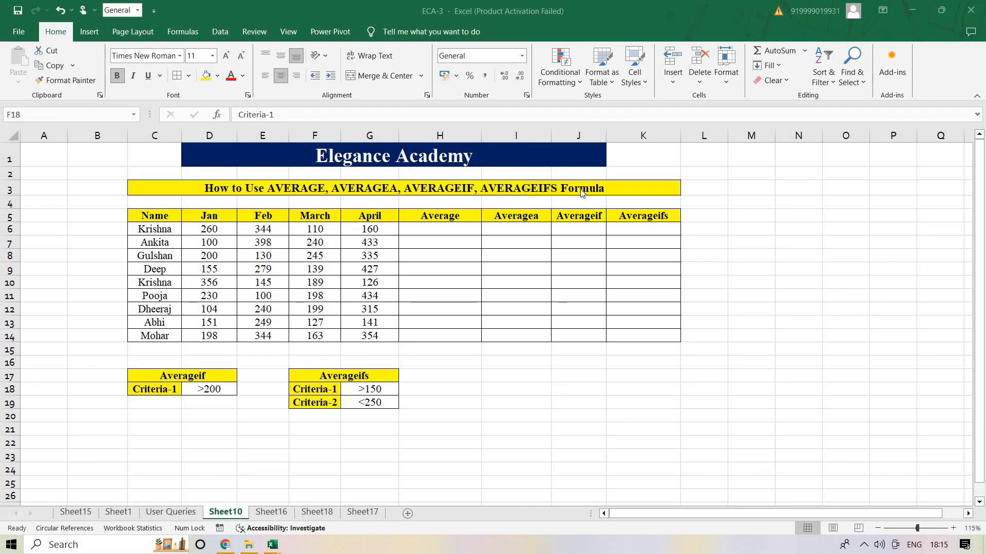
Enter =AVERAGE(D6:G6) in H6 for the first student's Jan to April marks
{"action": "left_click", "coordinate": [164, 219]}
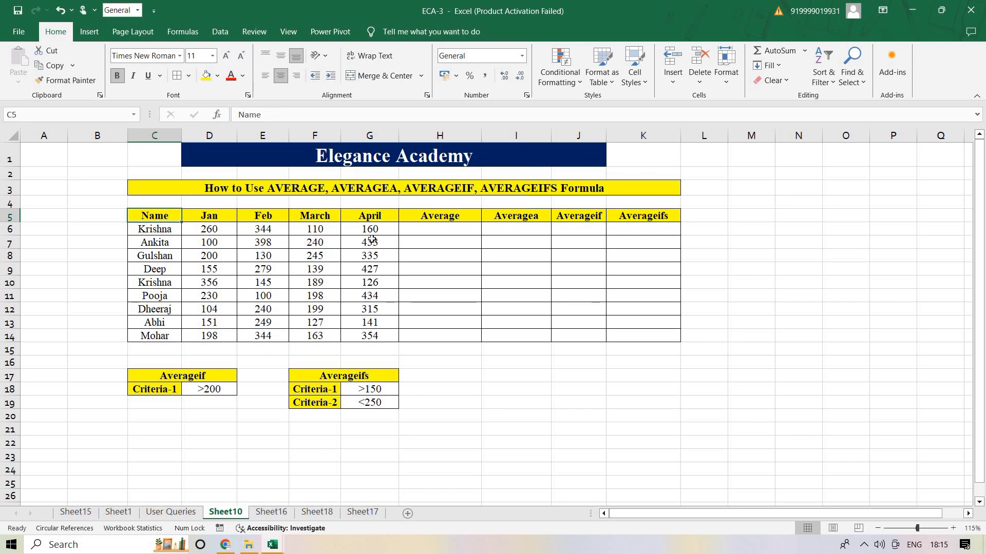
{"action": "left_click", "coordinate": [421, 227]}
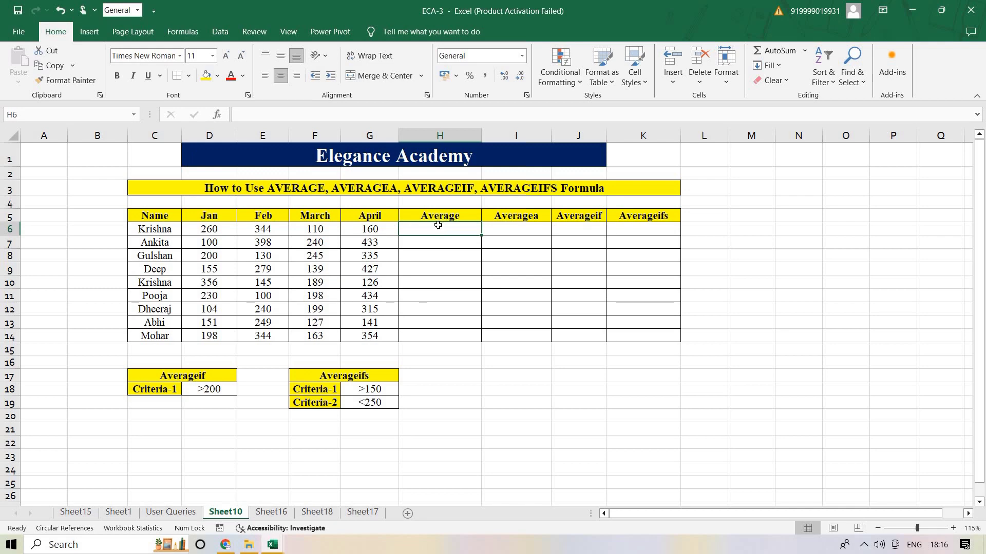
{"action": "type", "text": "=aver"}
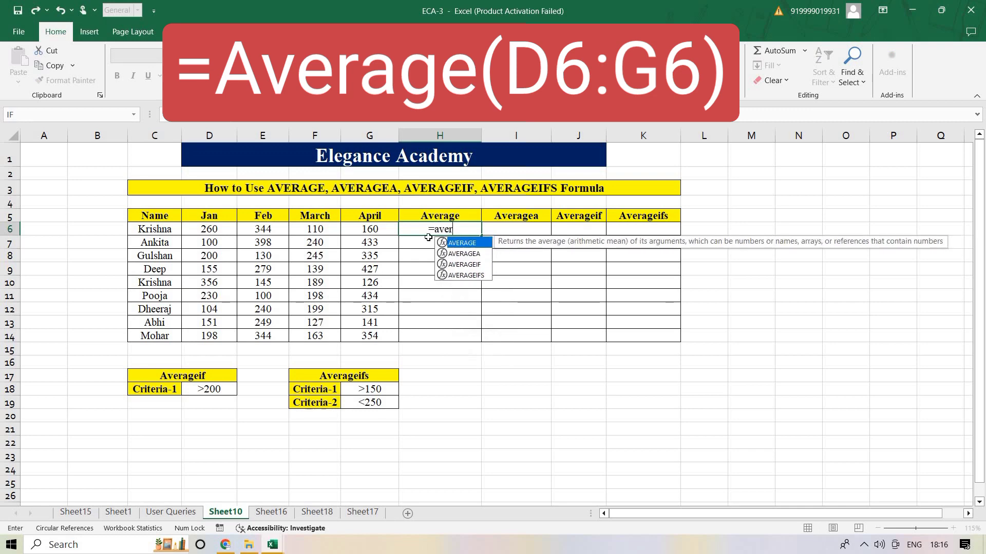
{"action": "key", "text": "Tab"}
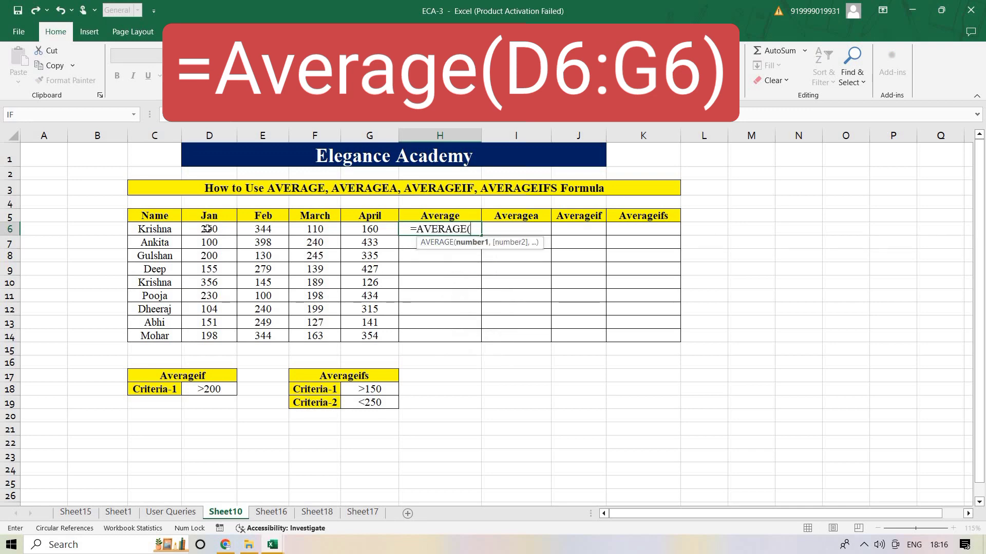
{"action": "left_click_drag", "start_coordinate": [208, 229], "coordinate": [350, 235]}
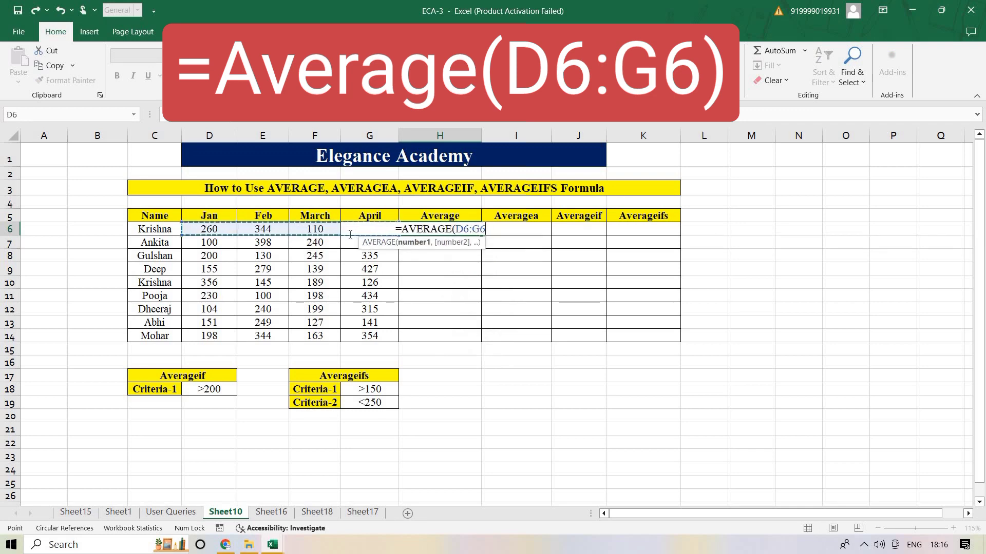
{"action": "type", "text": ")"}
{"action": "key", "text": "Return"}
Copy the average formula down to H14 and check the first two rows' formulas
{"action": "left_click", "coordinate": [449, 226]}
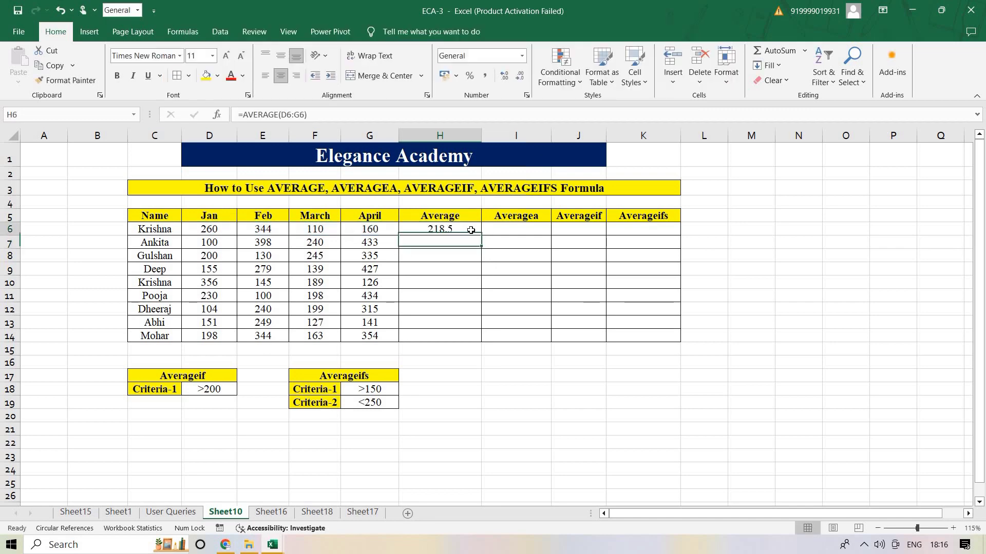
{"action": "left_click_drag", "start_coordinate": [483, 236], "coordinate": [481, 340]}
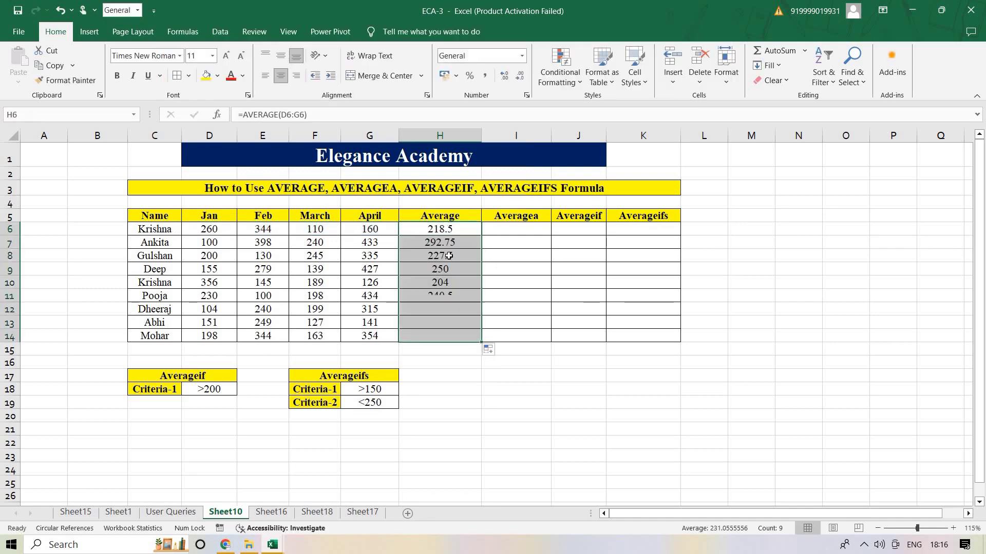
{"action": "key", "text": "Down"}
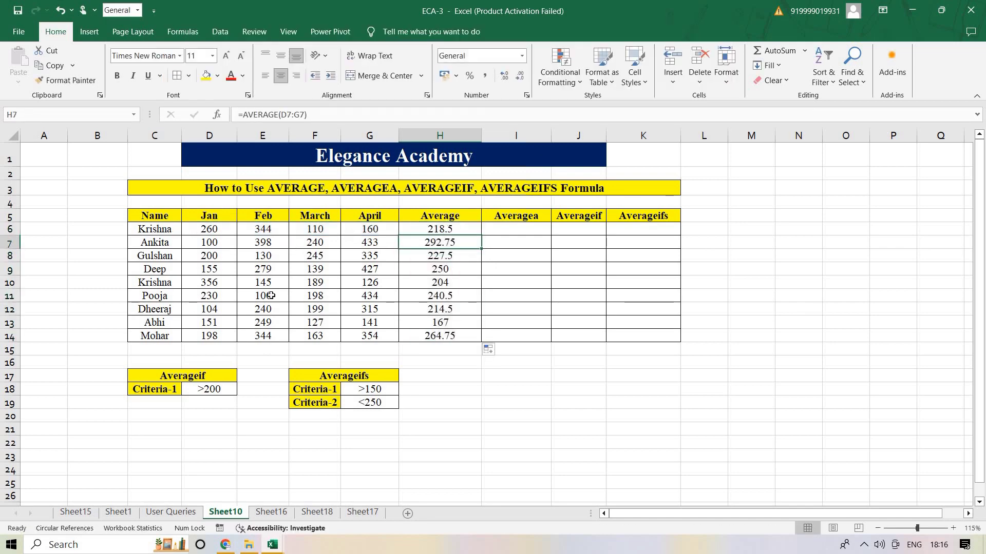
{"action": "left_click", "coordinate": [434, 228]}
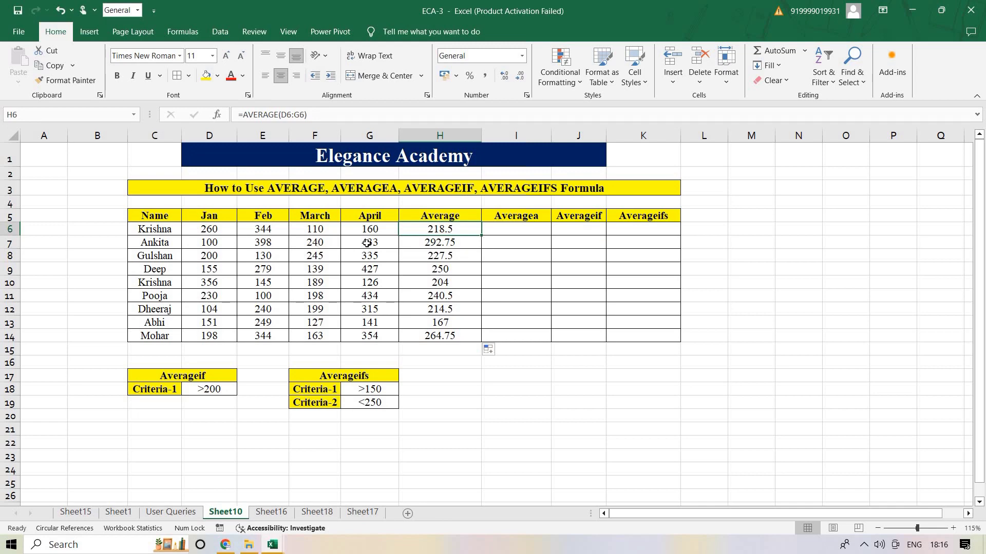
{"action": "left_click", "coordinate": [469, 244]}
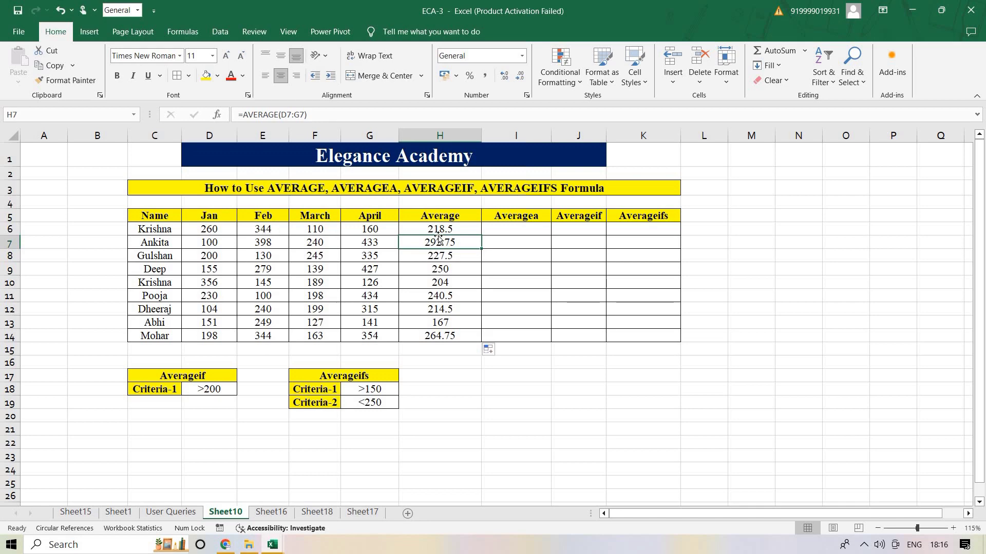
Store F6's March mark 110 as text with an apostrophe, then undo the change
{"action": "left_click", "coordinate": [252, 229]}
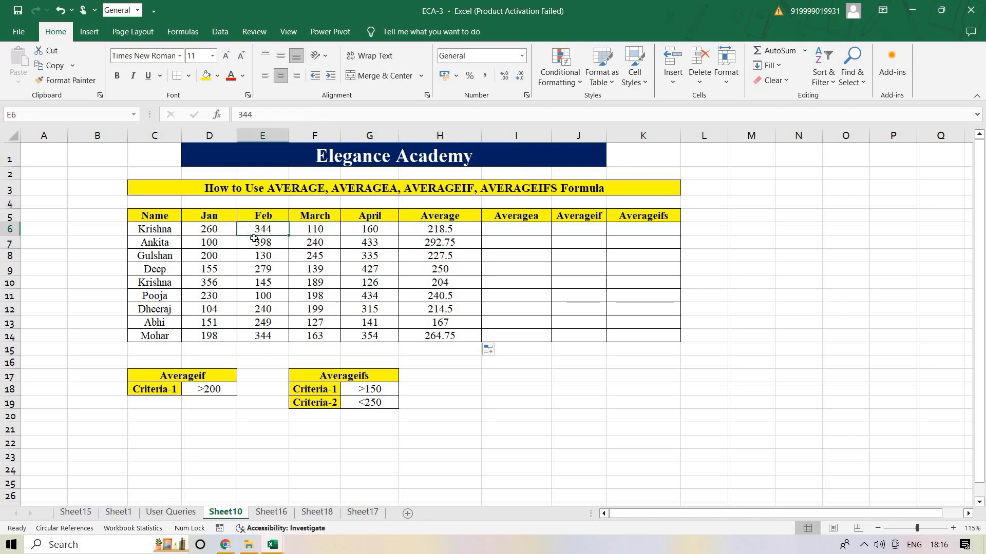
{"action": "left_click", "coordinate": [309, 230]}
{"action": "key", "text": "F2"}
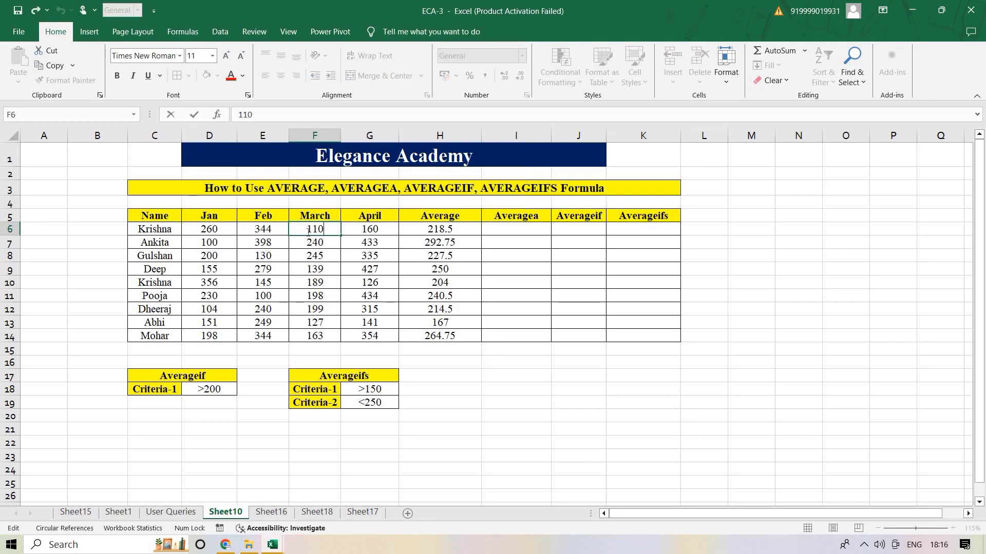
{"action": "left_click", "coordinate": [308, 230]}
{"action": "type", "text": "'"}
{"action": "key", "text": "Tab"}
{"action": "key", "text": "Tab"}
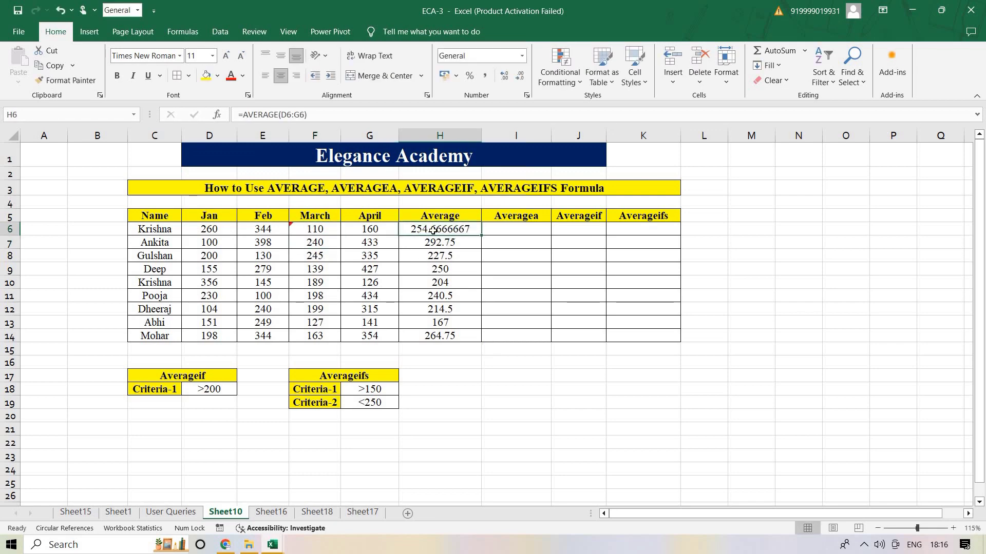
{"action": "key", "text": "ctrl+z"}
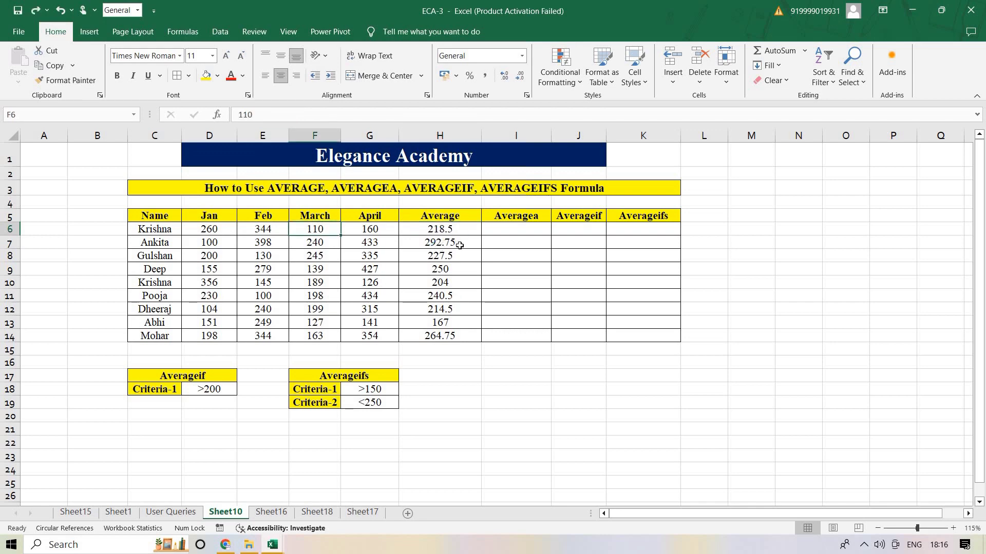
Compare the first rows' marks, then re-enter F6's 110 as text '110
{"action": "left_click_drag", "start_coordinate": [210, 229], "coordinate": [361, 229]}
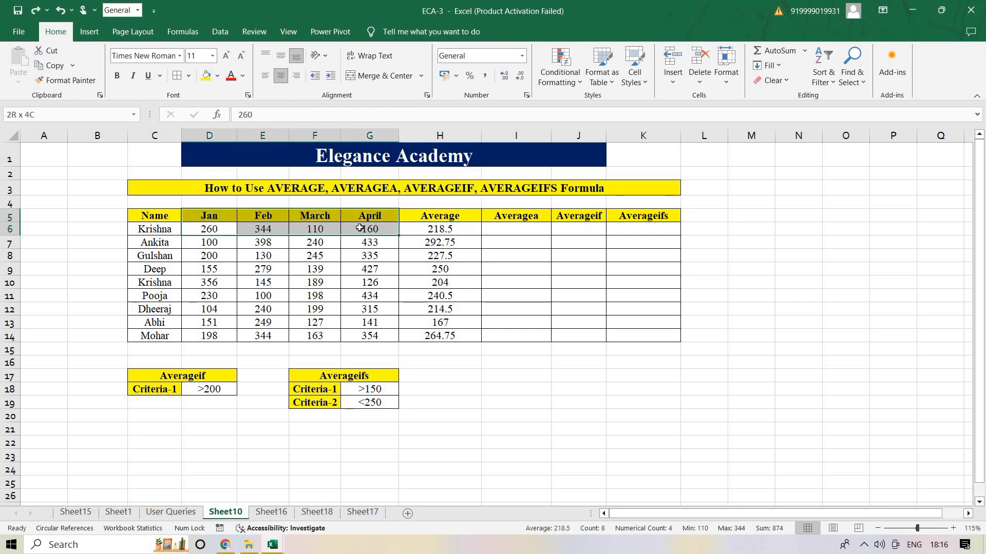
{"action": "left_click_drag", "start_coordinate": [208, 230], "coordinate": [361, 229]}
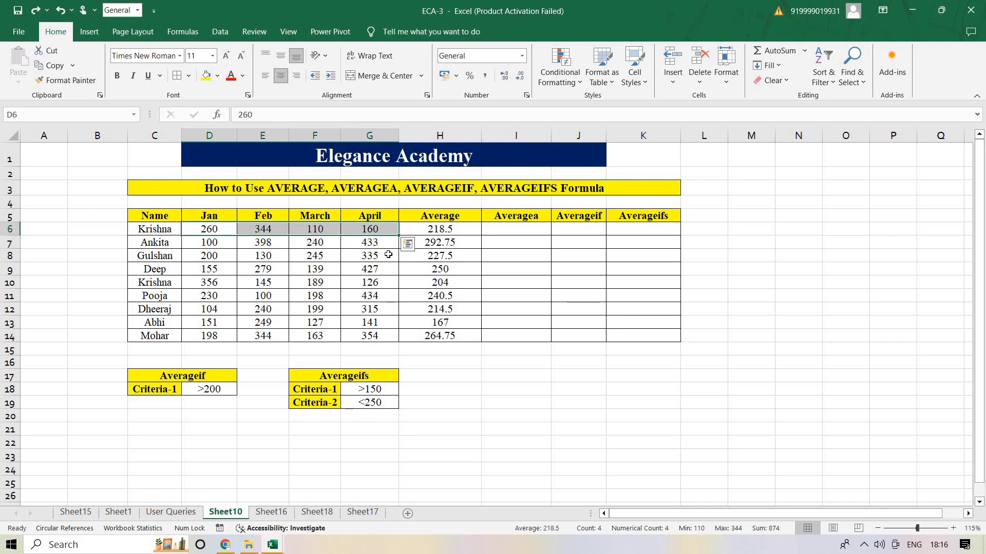
{"action": "left_click", "coordinate": [451, 229]}
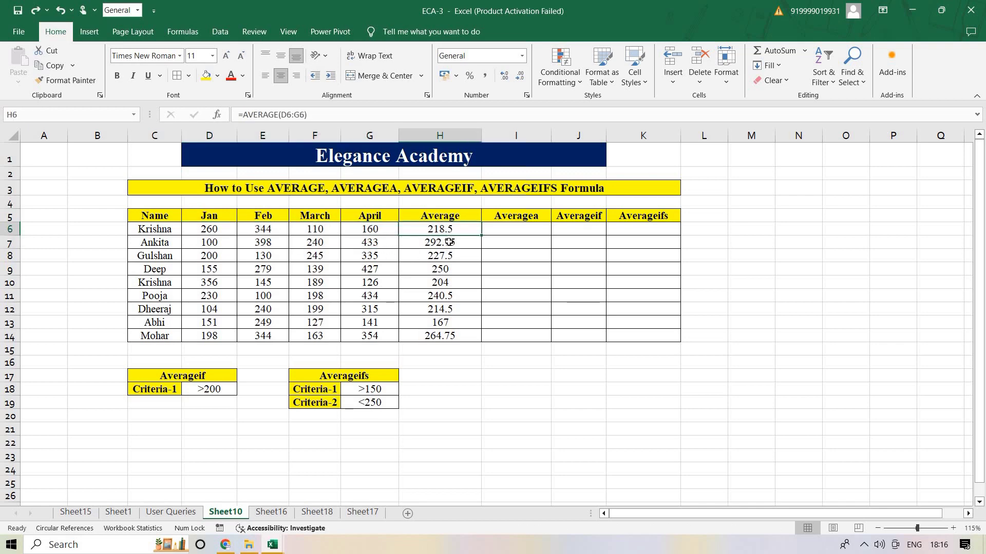
{"action": "left_click", "coordinate": [318, 229]}
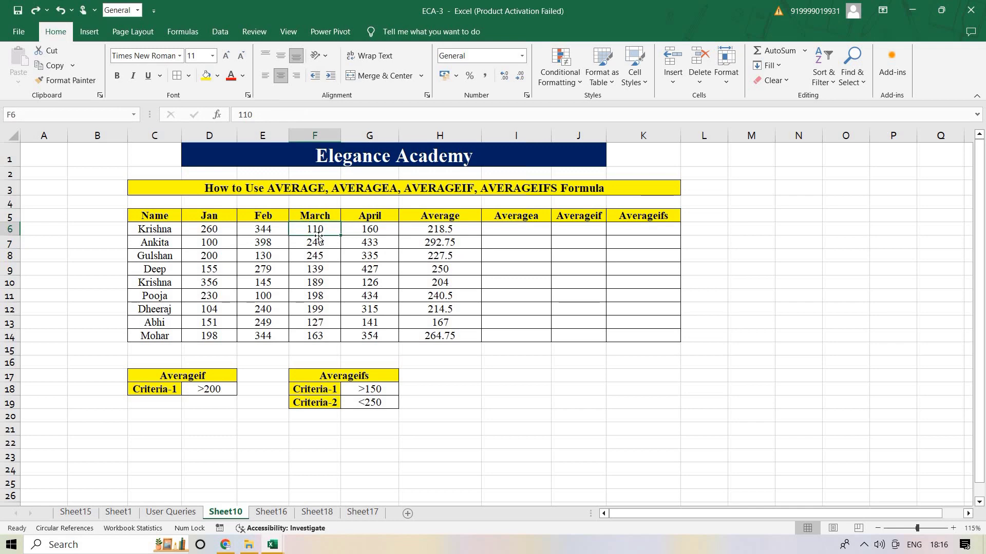
{"action": "key", "text": "F2"}
{"action": "type", "text": "'"}
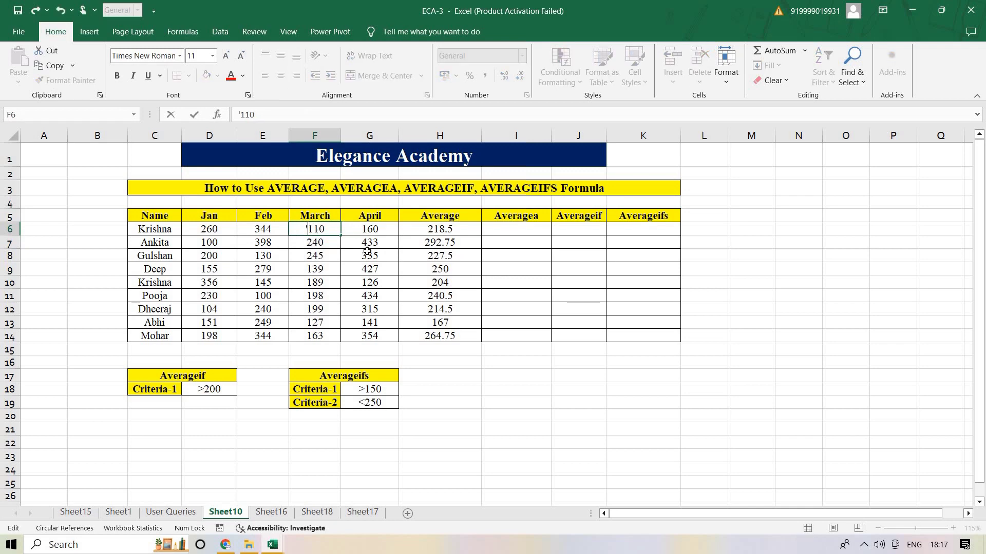
{"action": "left_click", "coordinate": [430, 230]}
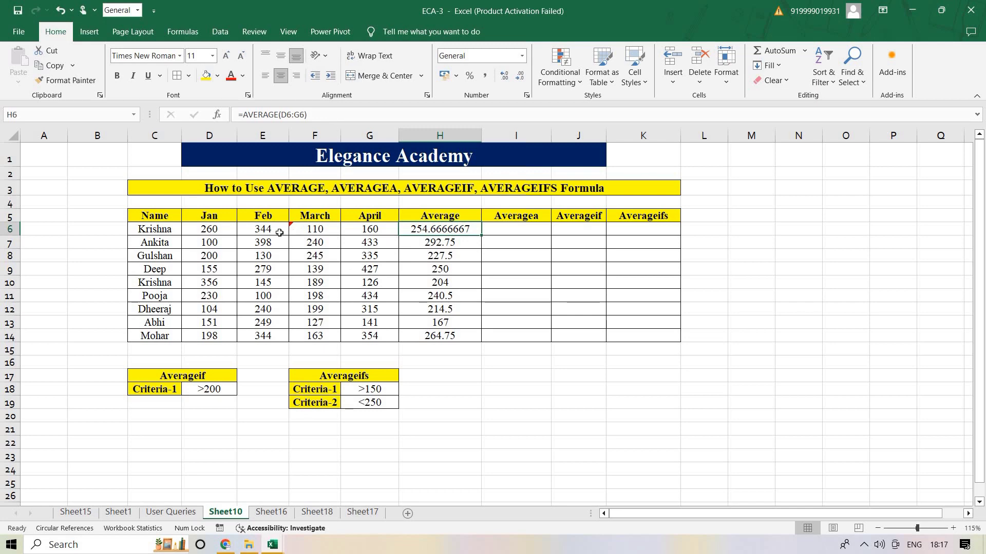
Check the text-stored 110 and the first average recalculated to 254.6666667
{"action": "mouse_move", "coordinate": [314, 229]}
{"action": "left_mouse_down"}
{"action": "mouse_move", "coordinate": [209, 229]}
{"action": "mouse_move", "coordinate": [267, 228]}
{"action": "left_mouse_up"}
{"action": "left_click", "coordinate": [315, 229]}
{"action": "left_click", "coordinate": [367, 230]}
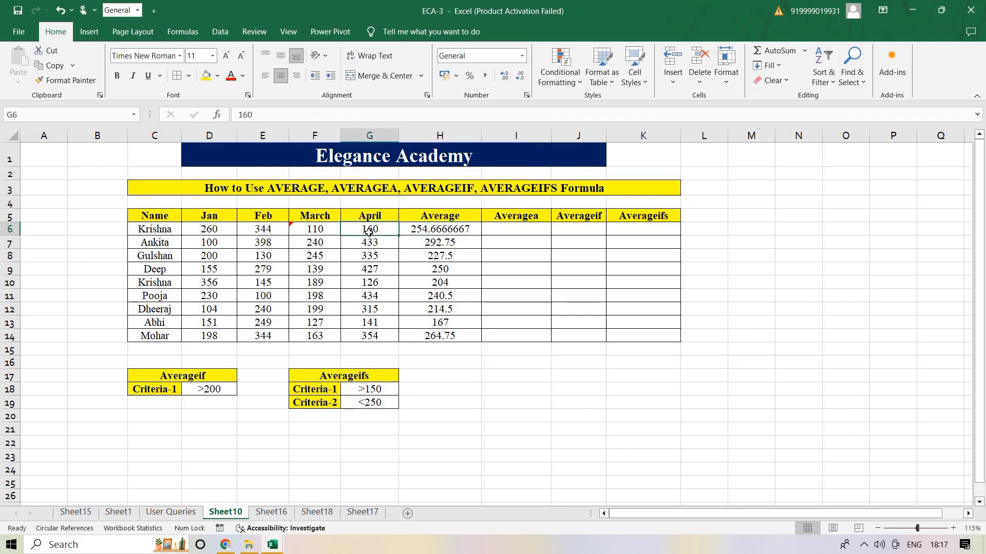
{"action": "left_click", "coordinate": [441, 226]}
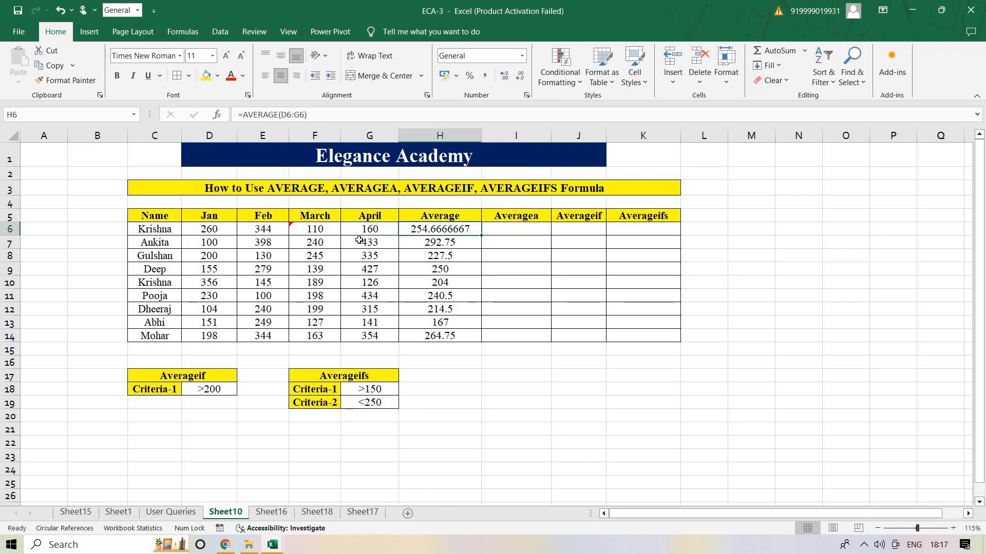
{"action": "left_click", "coordinate": [516, 228]}
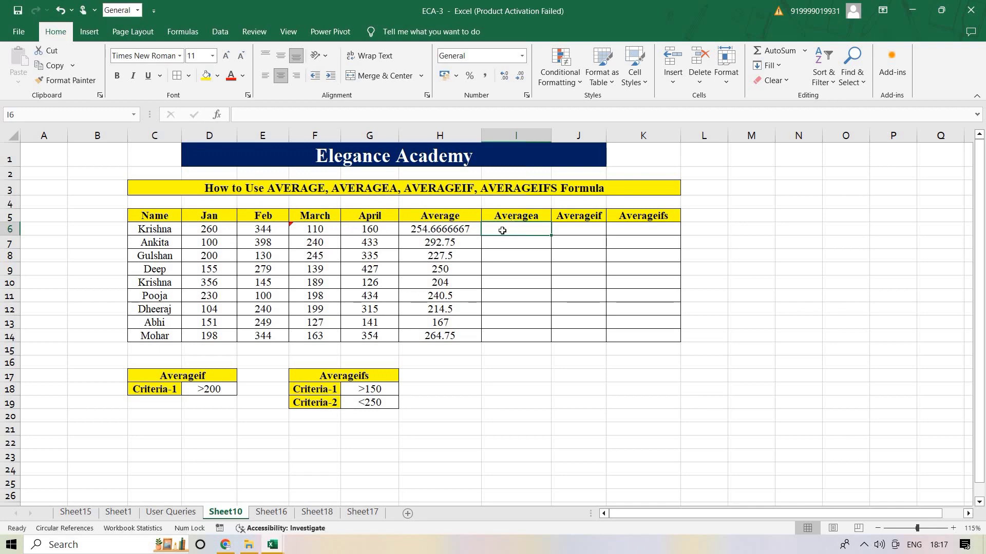
Enter =AVERAGEA(D6:G6) in I6, returning 191
{"action": "type", "text": "="}
{"action": "type", "text": "a"}
{"action": "type", "text": "ve"}
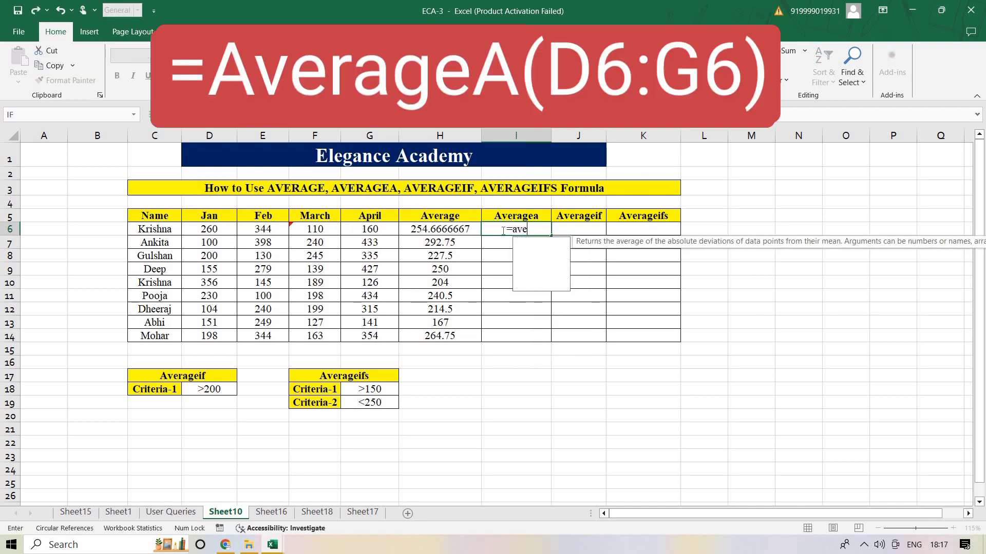
{"action": "type", "text": "r"}
{"action": "key", "text": "Down"}
{"action": "key", "text": "Tab"}
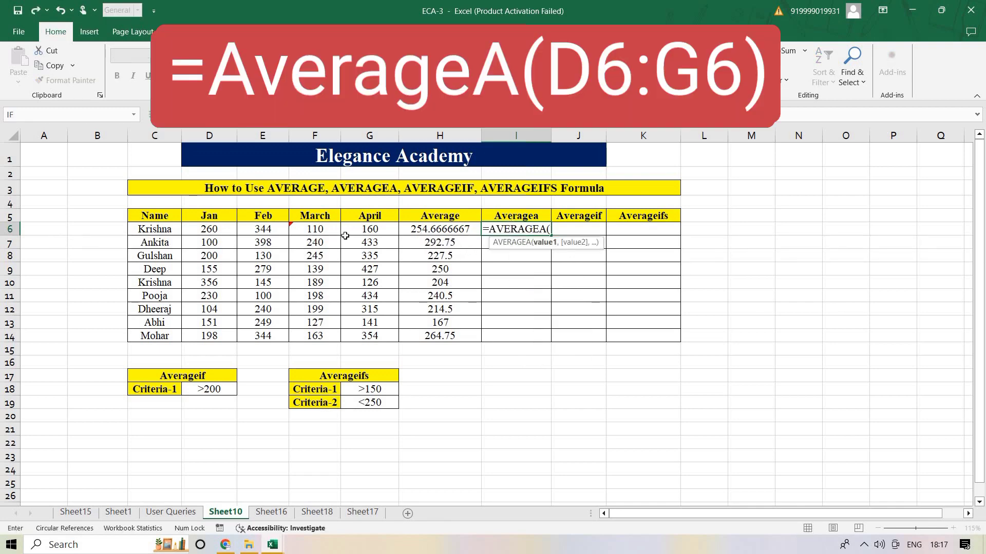
{"action": "left_click_drag", "start_coordinate": [205, 234], "coordinate": [365, 229]}
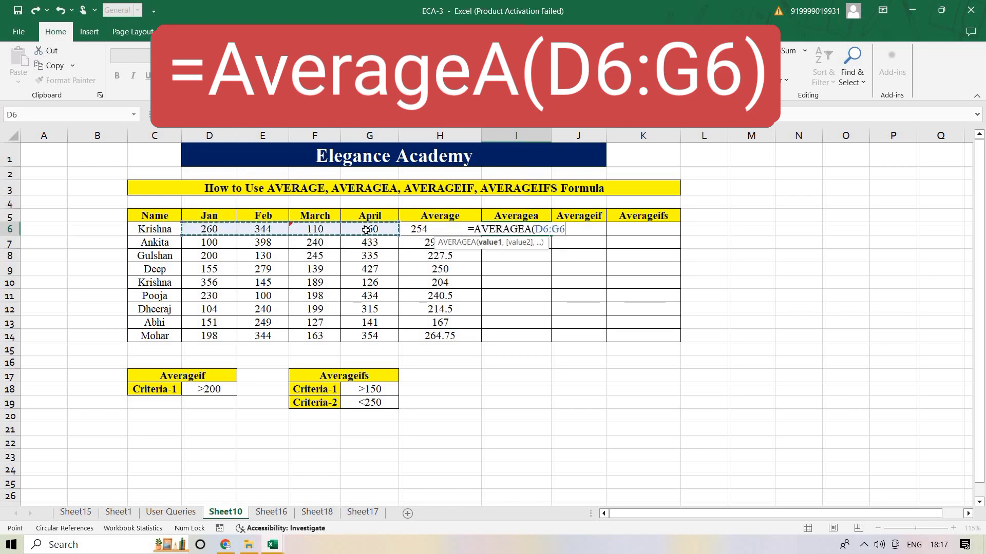
{"action": "key", "text": "Return"}
Review the I6 result against the D6 and G6 marks, then select J6
{"action": "left_click", "coordinate": [521, 234]}
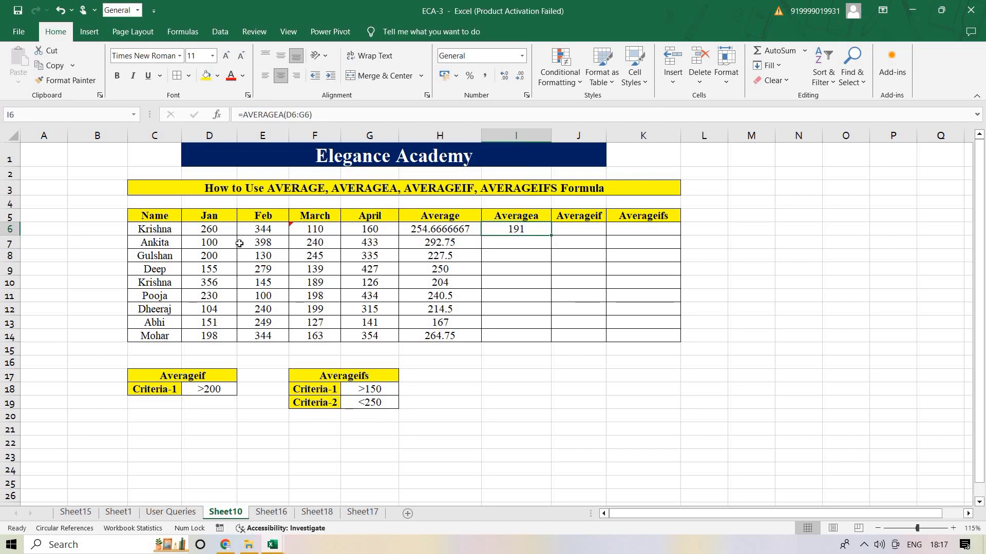
{"action": "left_click_drag", "start_coordinate": [201, 231], "coordinate": [308, 246]}
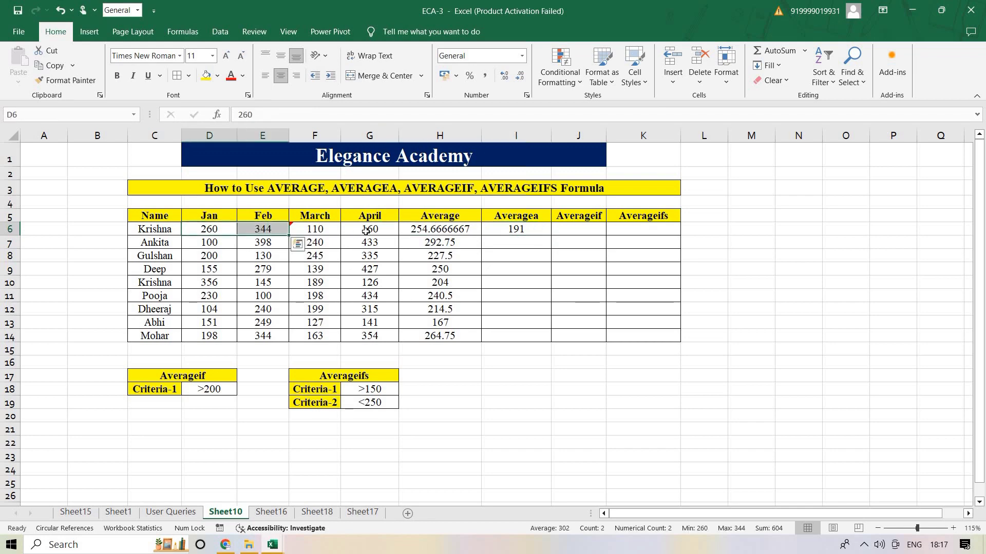
{"action": "left_click", "coordinate": [365, 232]}
{"action": "left_click", "coordinate": [515, 231]}
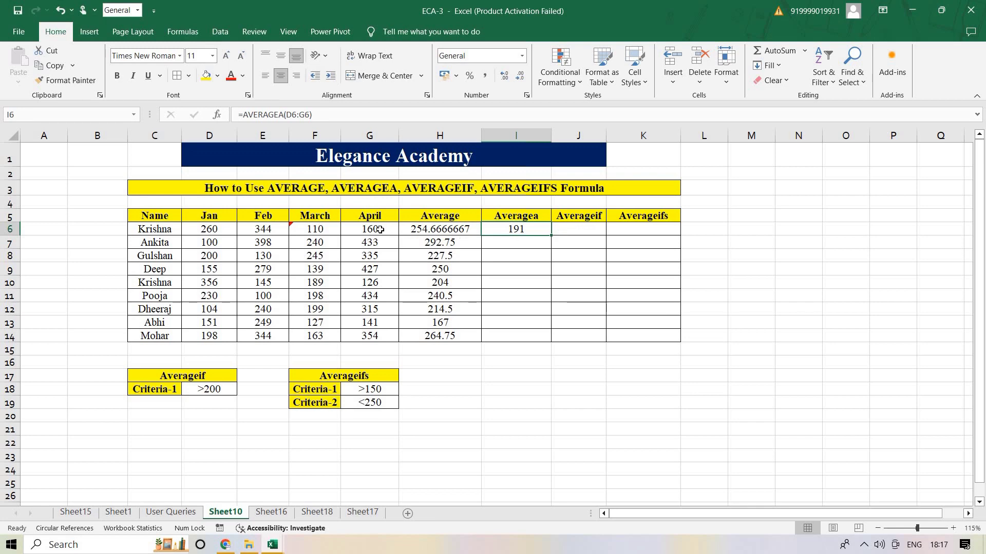
{"action": "left_click", "coordinate": [213, 232]}
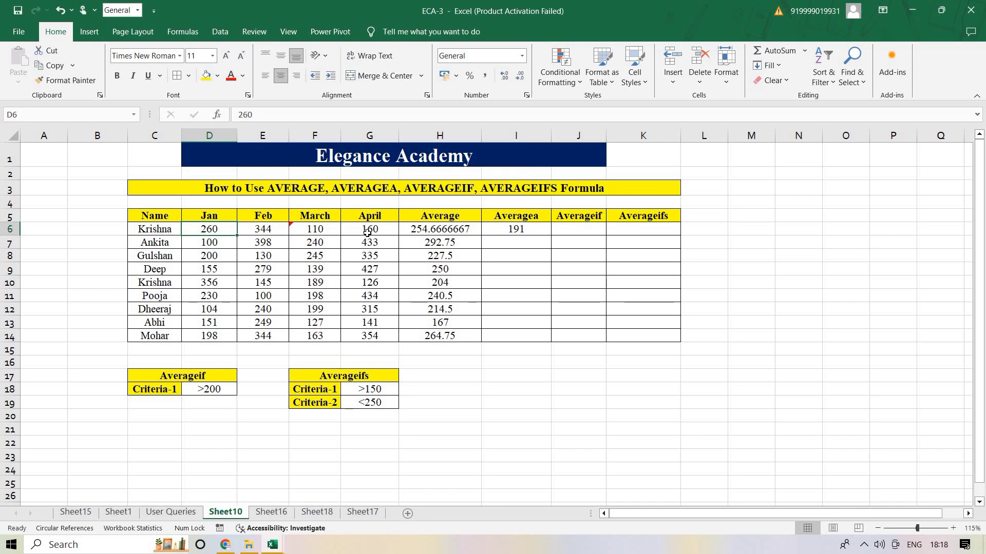
{"action": "left_click", "coordinate": [572, 229]}
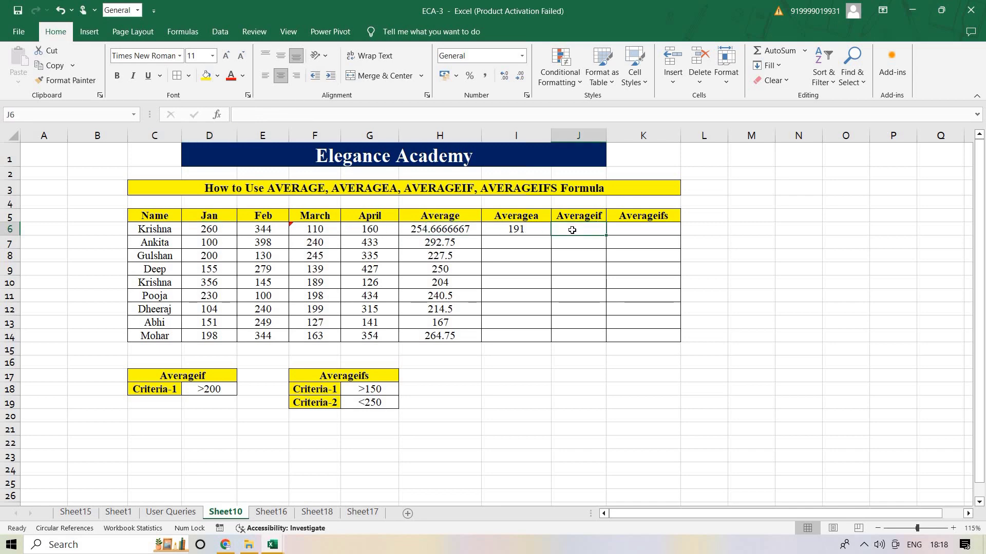
Enter =AVERAGEIF(D6:G6,$D$18) in J6 and fill it down to J14
{"action": "type", "text": "=aver"}
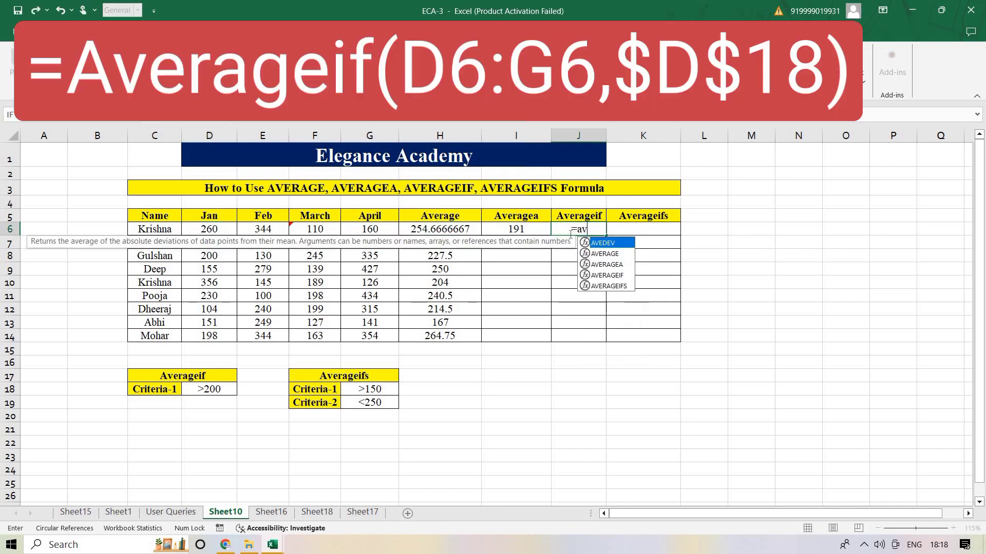
{"action": "key", "text": "Down"}
{"action": "key", "text": "Down"}
{"action": "key", "text": "Tab"}
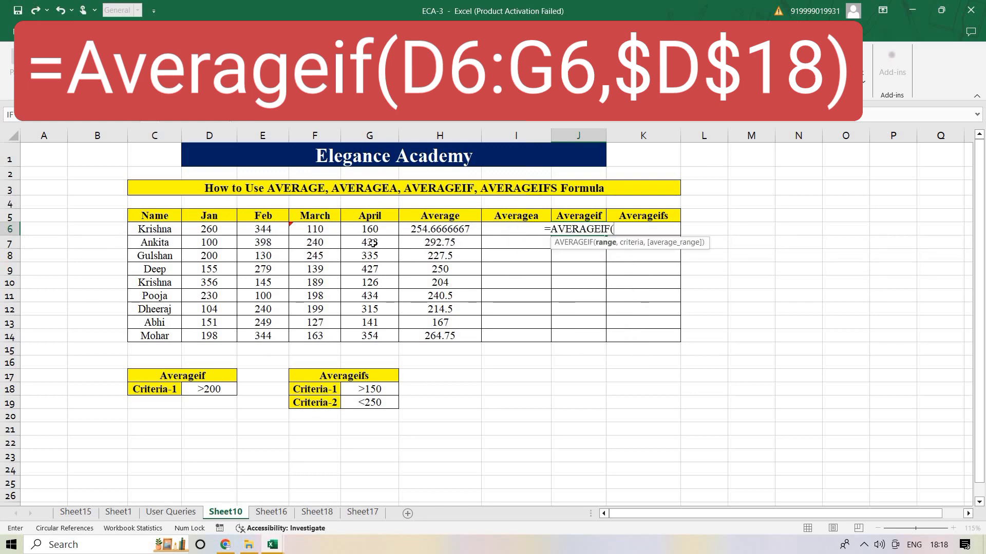
{"action": "left_click_drag", "start_coordinate": [208, 229], "coordinate": [361, 226]}
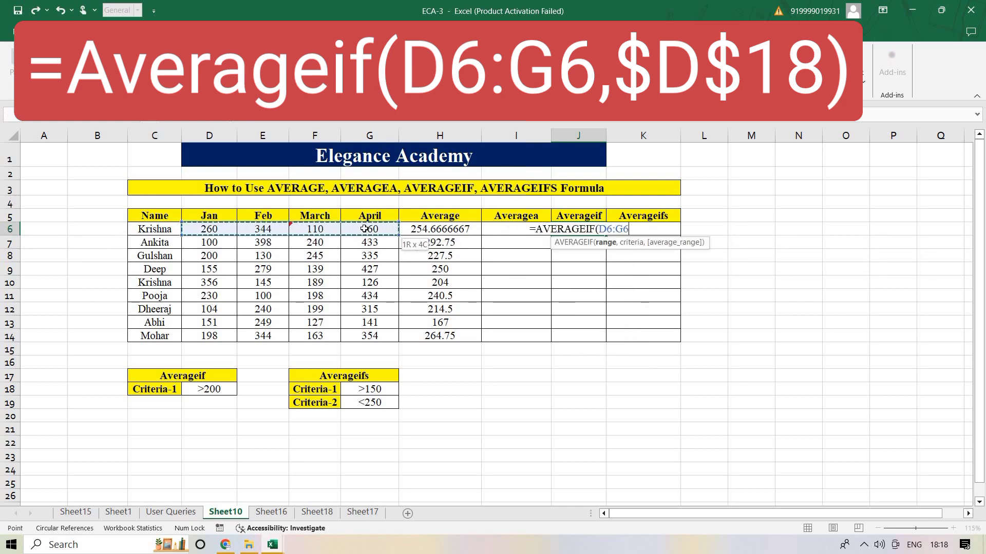
{"action": "type", "text": ","}
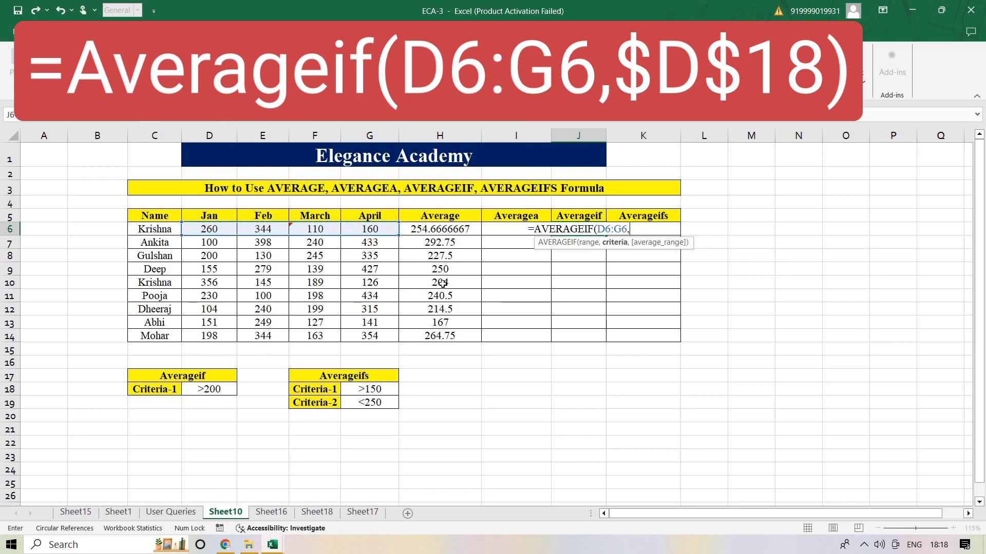
{"action": "left_click", "coordinate": [211, 389]}
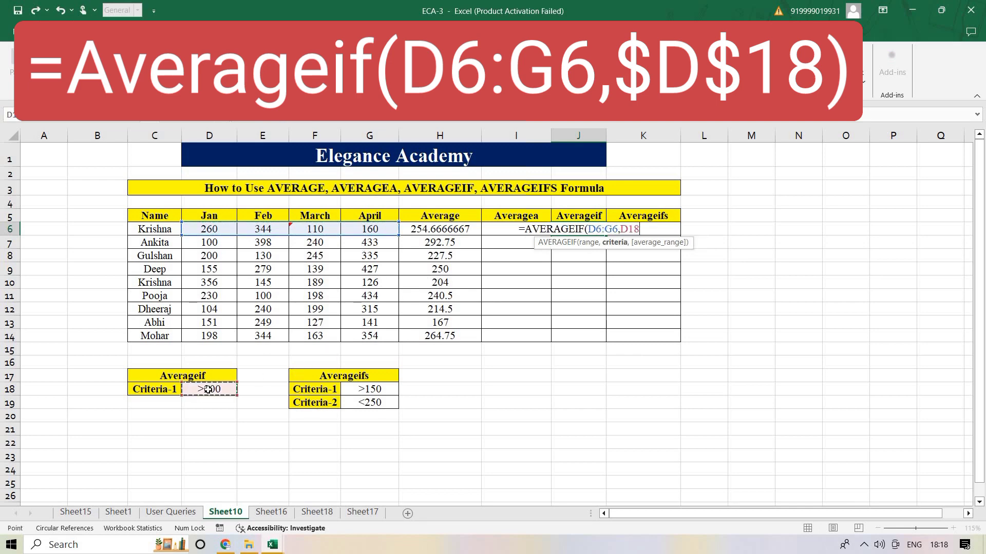
{"action": "key", "text": "F4"}
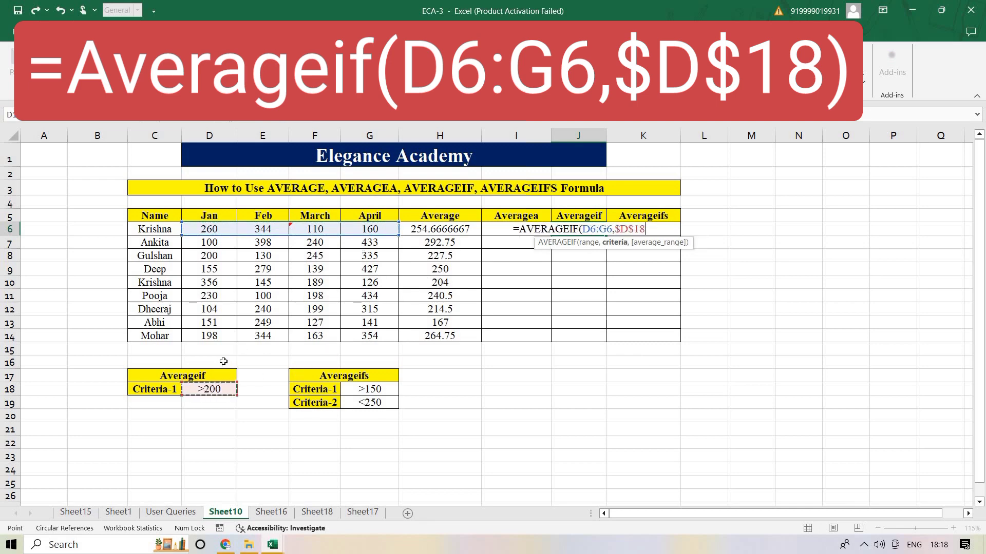
{"action": "type", "text": ")"}
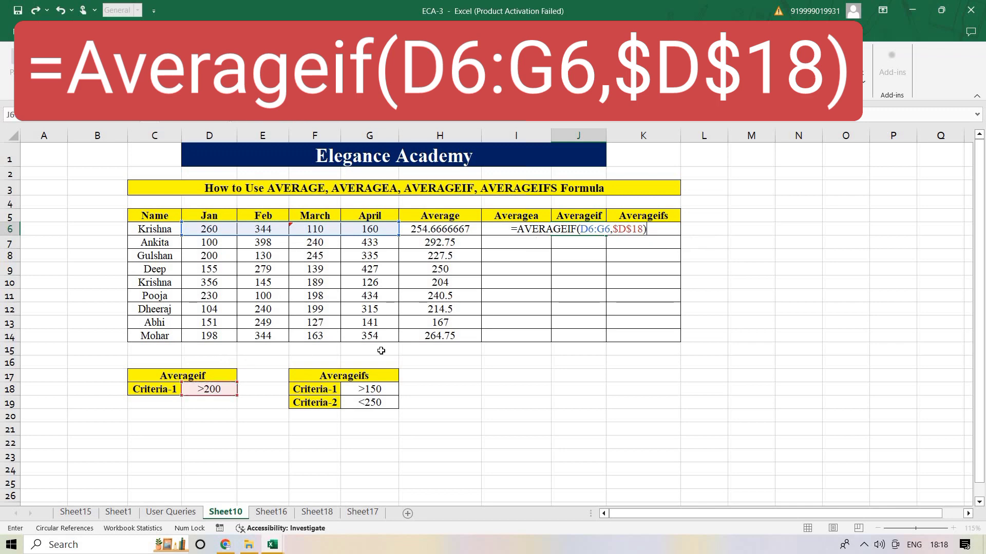
{"action": "key", "text": "Return"}
{"action": "left_click", "coordinate": [571, 229]}
{"action": "left_click_drag", "start_coordinate": [606, 235], "coordinate": [598, 335]}
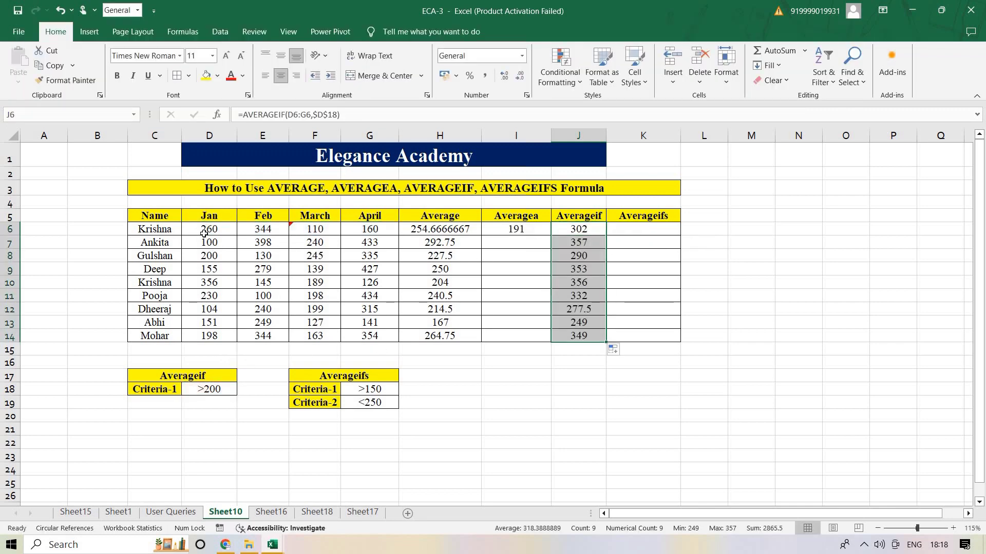
Delete the apostrophe from F6's '110 so it is stored as the number 110 again
{"action": "left_click", "coordinate": [226, 231]}
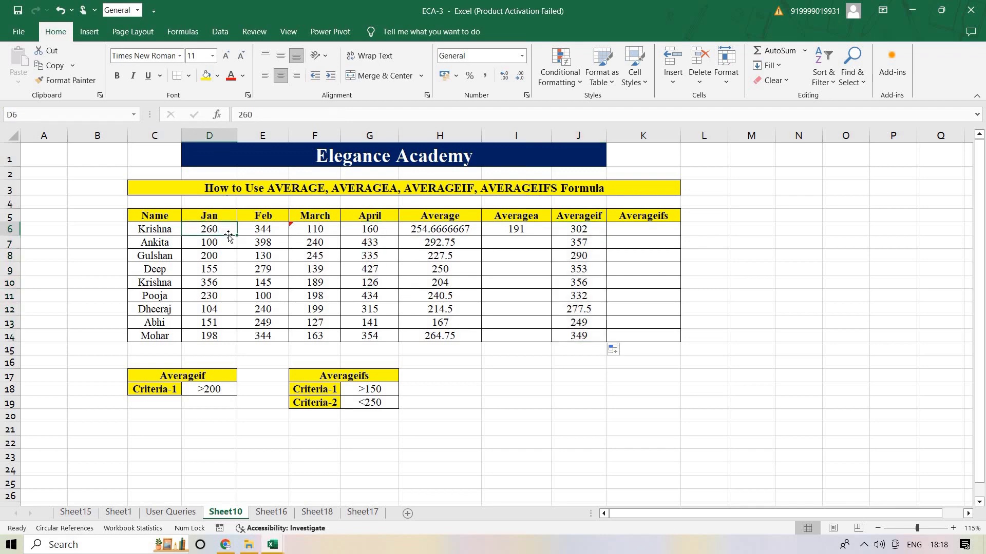
{"action": "left_click", "coordinate": [264, 231]}
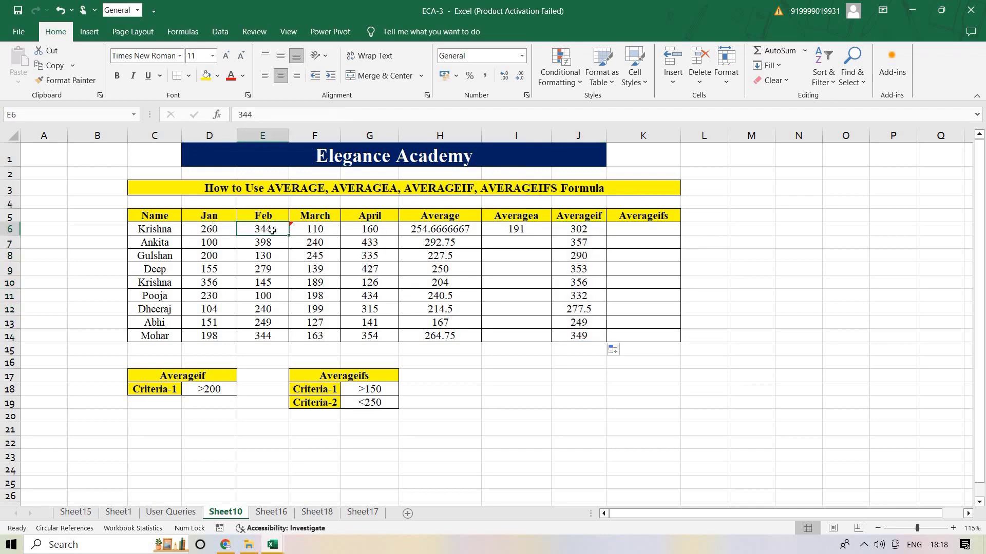
{"action": "left_click", "coordinate": [326, 229]}
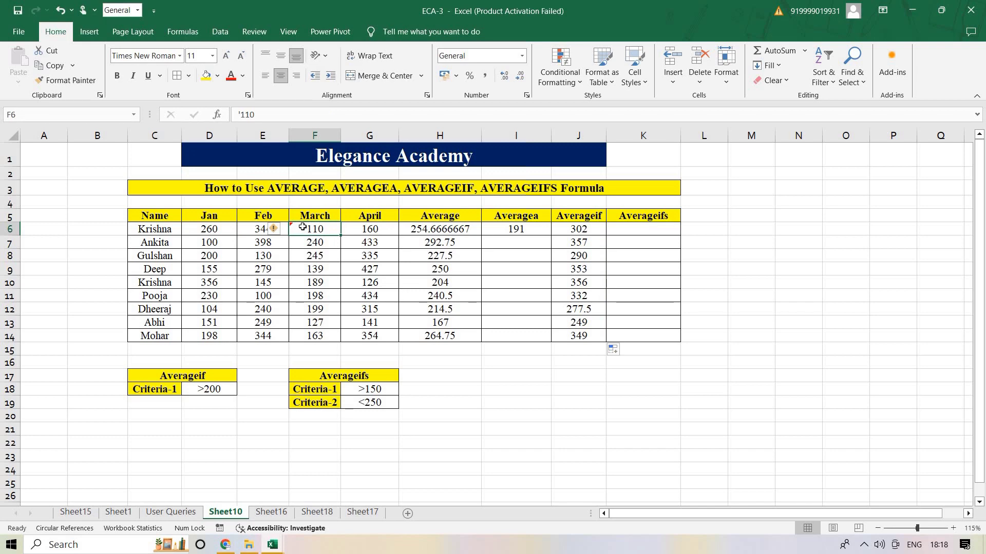
{"action": "key", "text": "F2"}
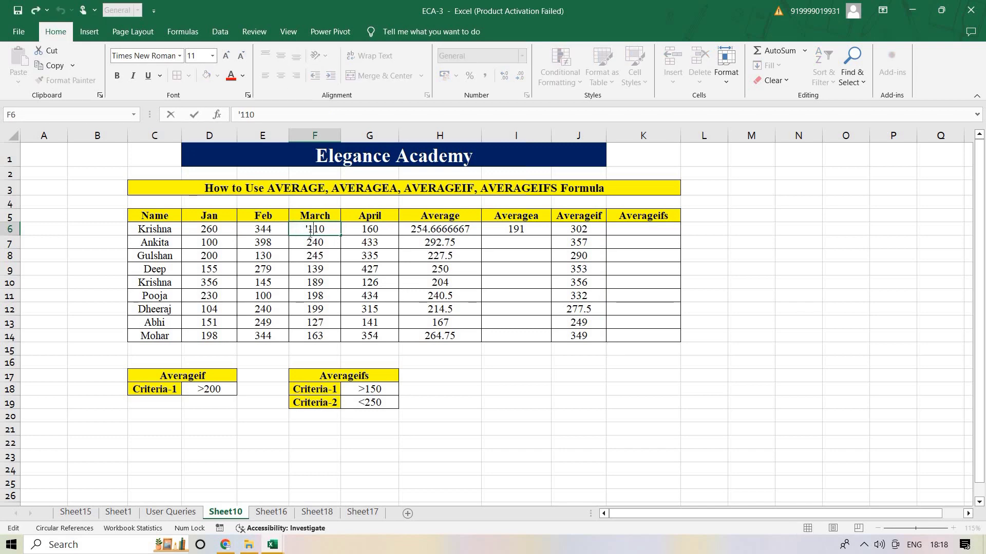
{"action": "key", "text": "BackSpace"}
{"action": "key", "text": "Return"}
{"action": "left_click", "coordinate": [573, 229]}
Inspect row 6's Jan to April marks, selecting D6:E6 to see their average
{"action": "left_click_drag", "start_coordinate": [213, 243], "coordinate": [219, 234]}
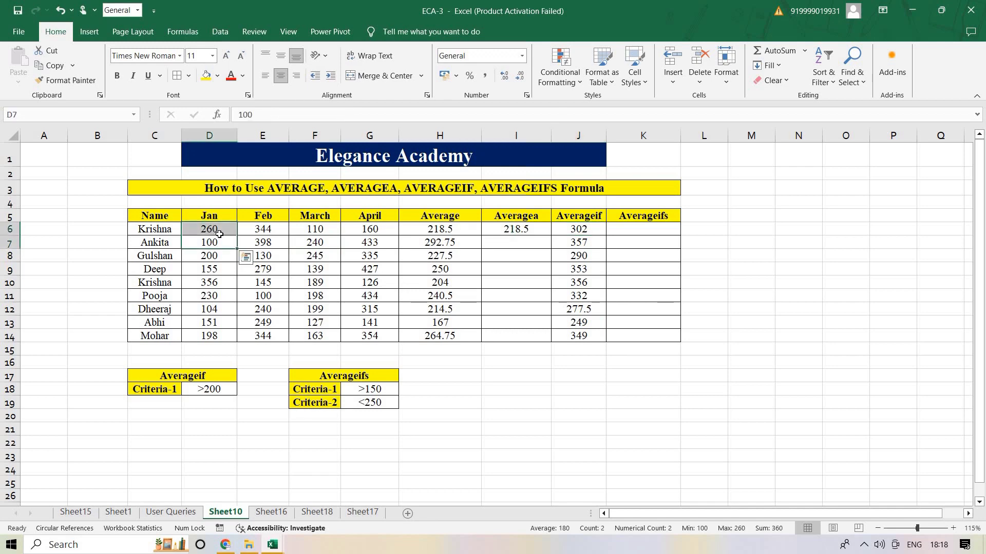
{"action": "left_click", "coordinate": [225, 230]}
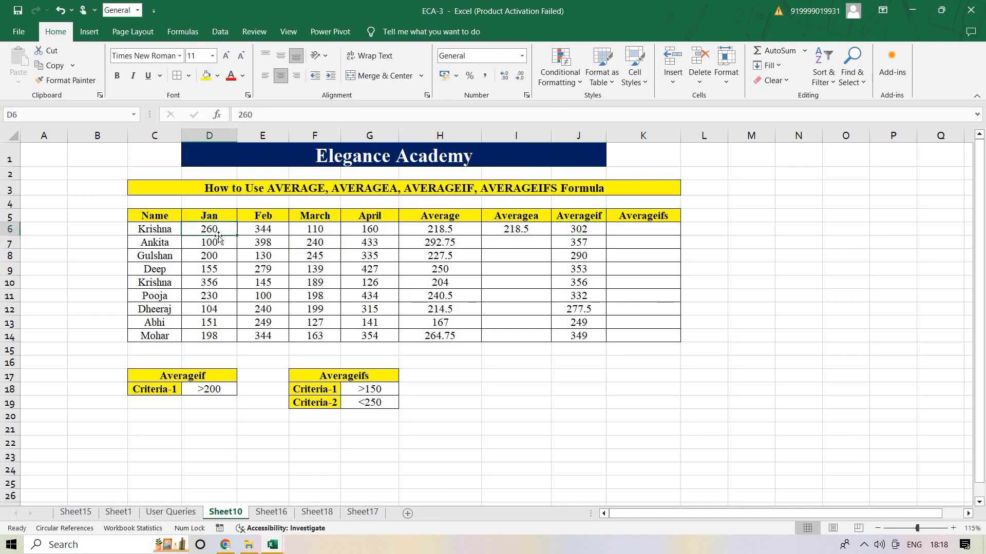
{"action": "left_click", "coordinate": [269, 231]}
{"action": "left_click", "coordinate": [321, 228]}
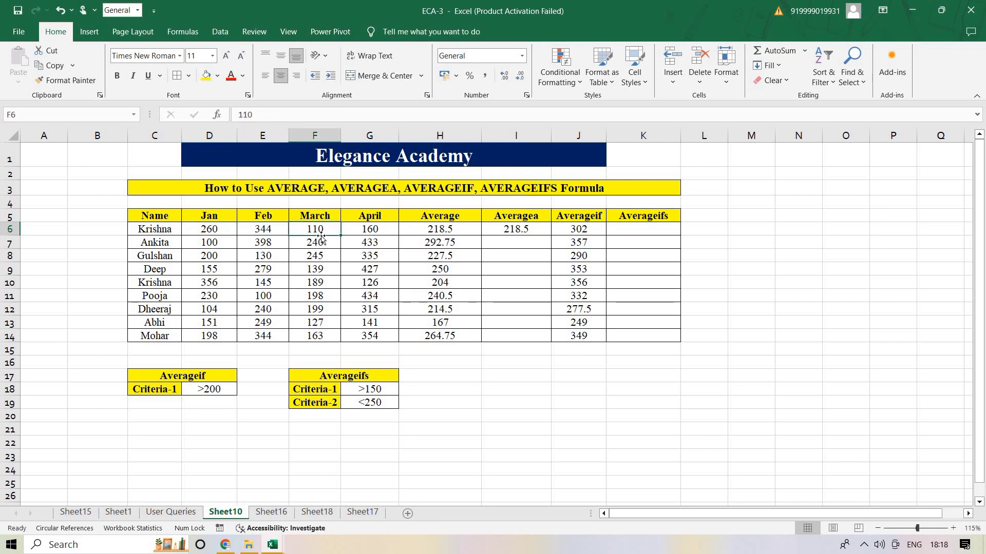
{"action": "left_click", "coordinate": [372, 233]}
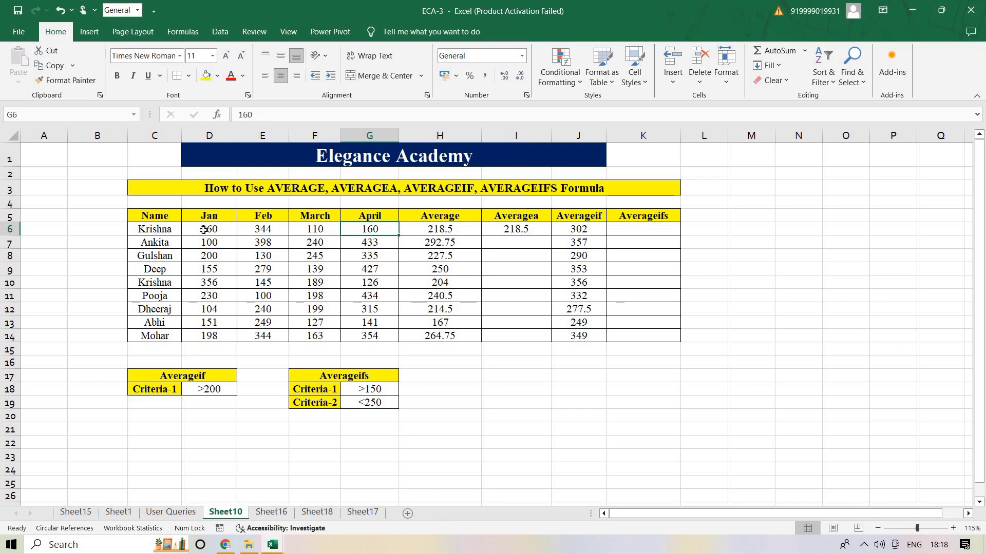
{"action": "left_click_drag", "start_coordinate": [203, 229], "coordinate": [259, 231]}
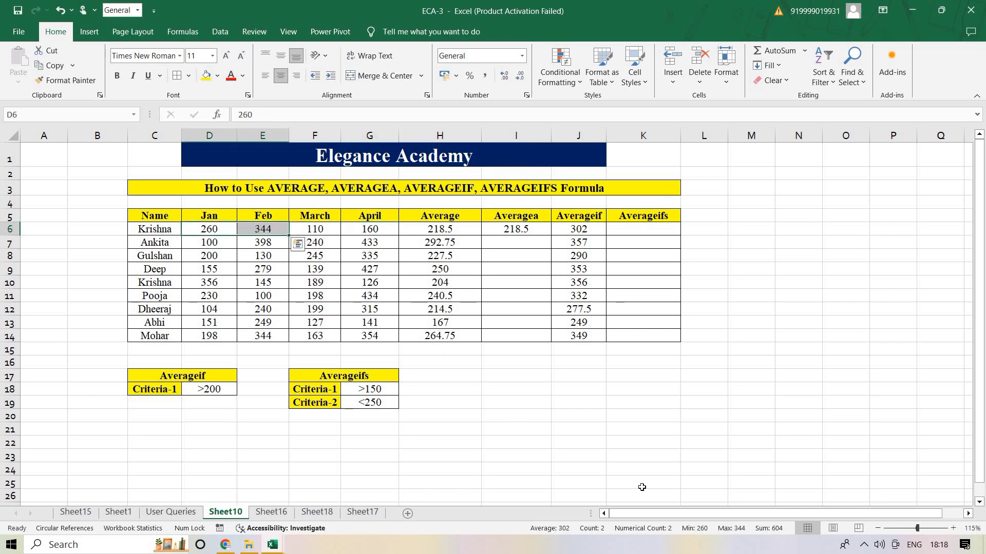
{"action": "left_click", "coordinate": [224, 230]}
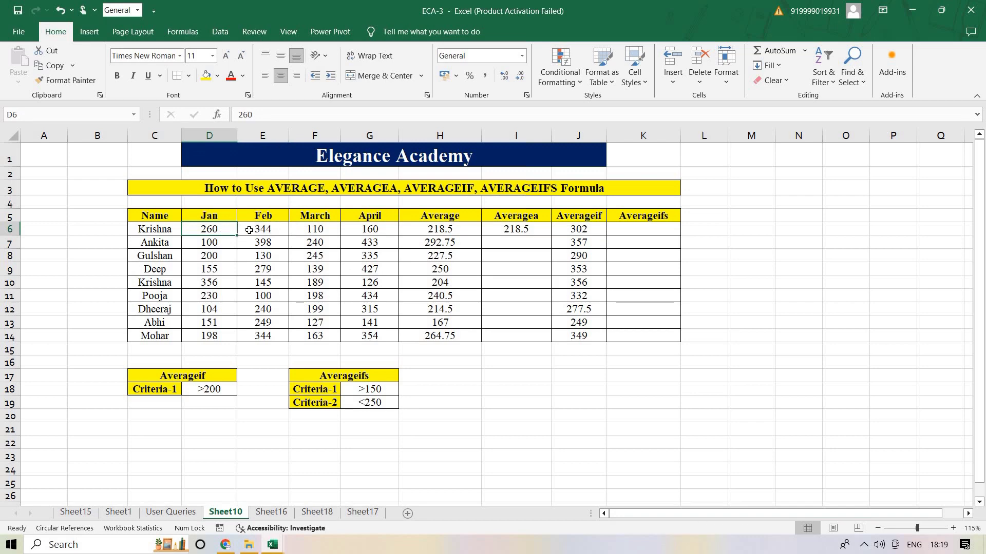
{"action": "left_click_drag", "start_coordinate": [249, 231], "coordinate": [259, 230]}
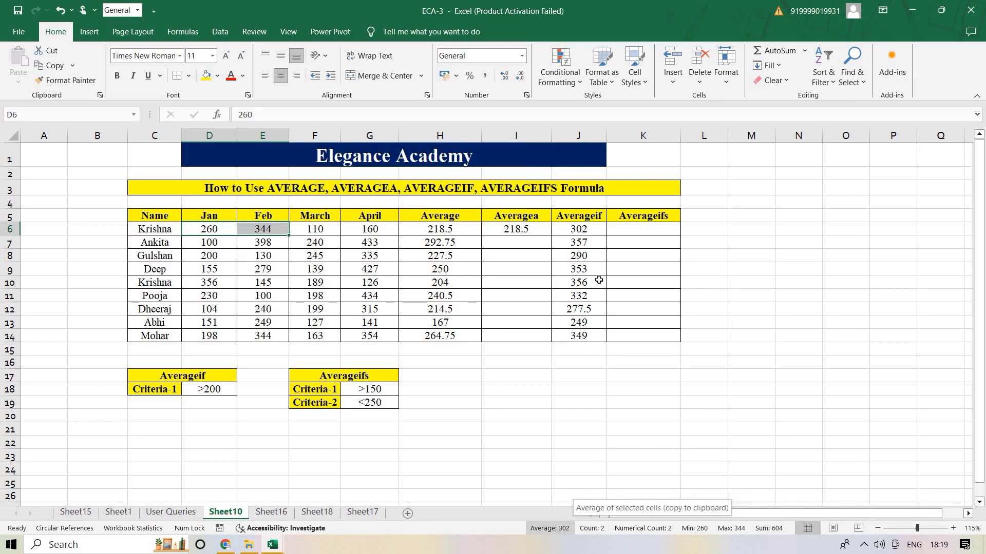
Review the AVERAGEIF formula in J6 and the >150 criterion in G18, then select K6
{"action": "left_click", "coordinate": [584, 230]}
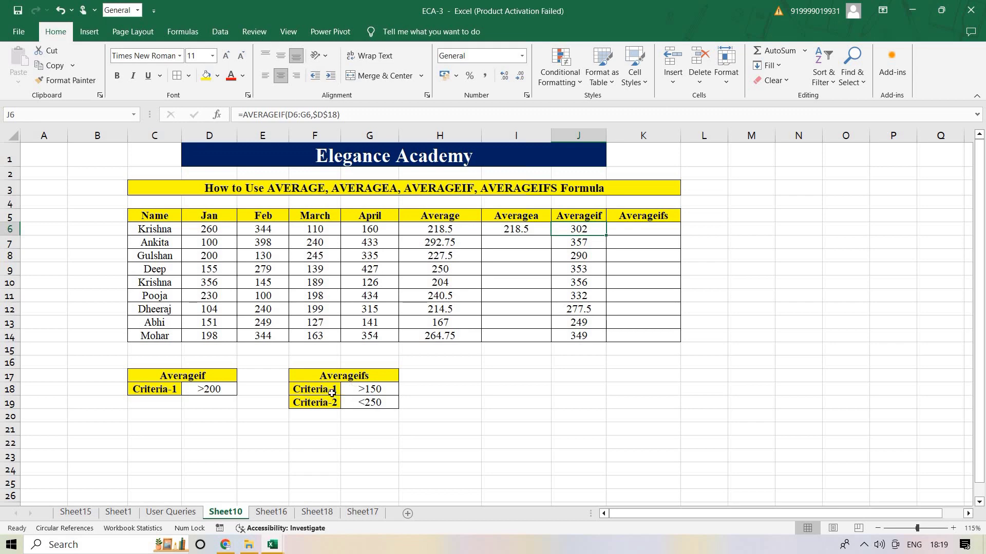
{"action": "left_click", "coordinate": [385, 390]}
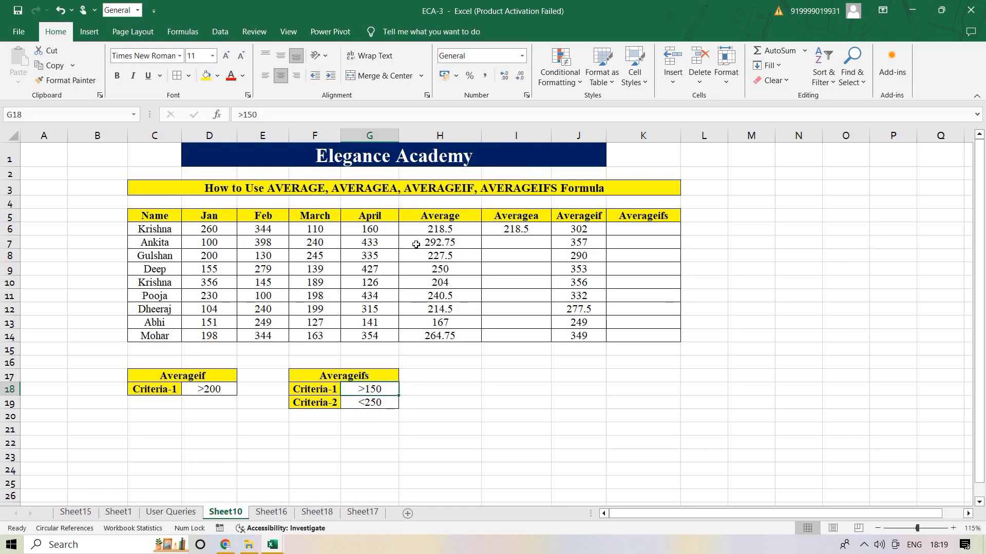
{"action": "left_click", "coordinate": [635, 232]}
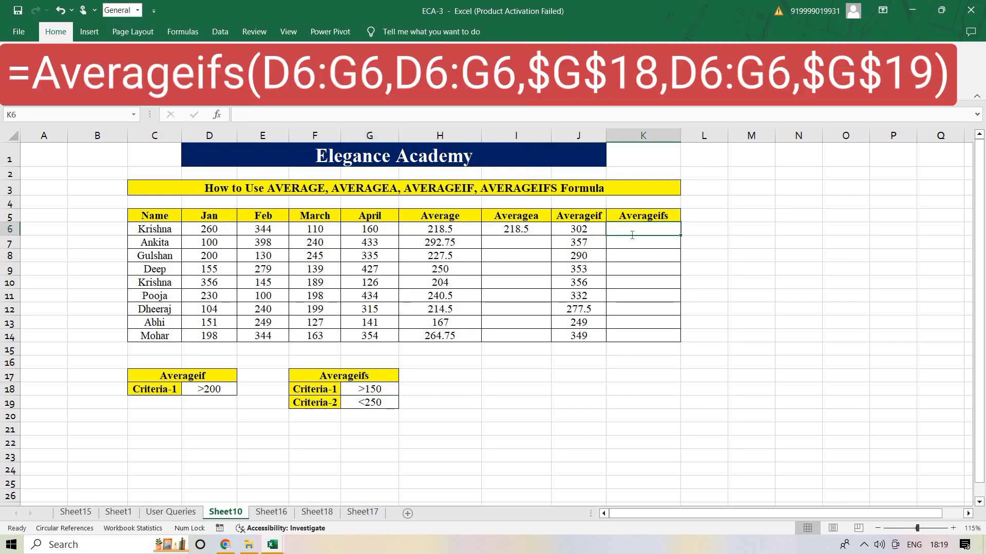
Start AVERAGEIFS in K6 with D6:G6 as average range and D6:G6 >$G$18 as first criterion
{"action": "type", "text": "=aver"}
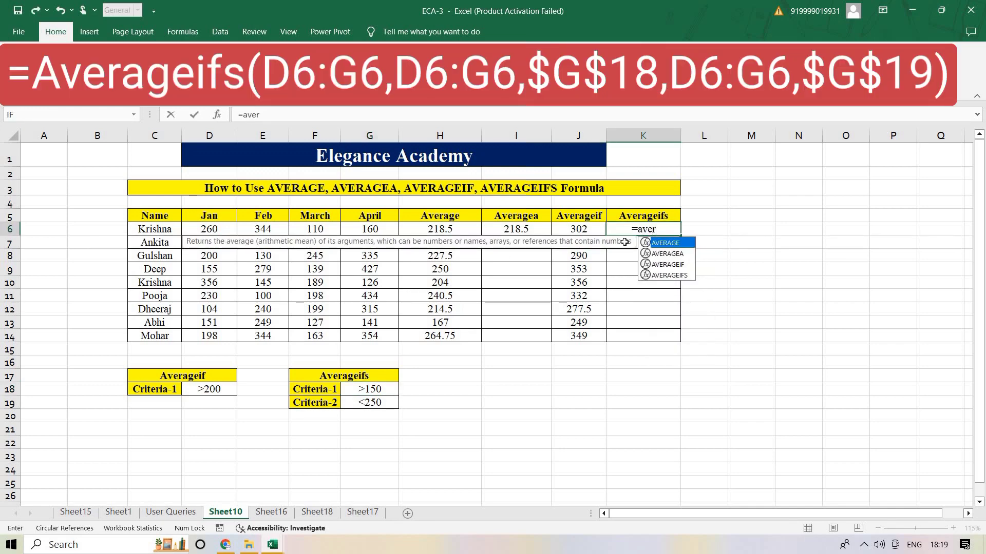
{"action": "double_click", "coordinate": [669, 275]}
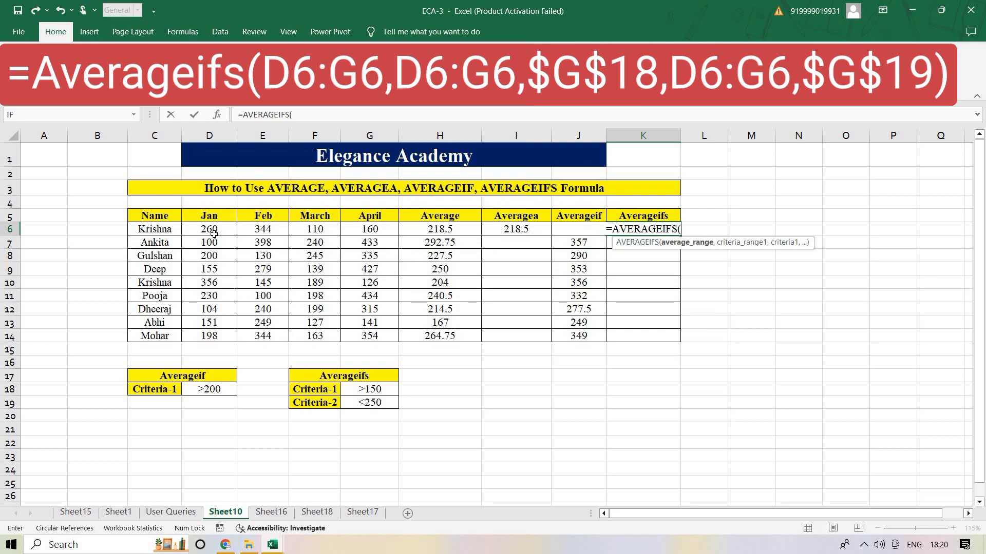
{"action": "left_click_drag", "start_coordinate": [214, 234], "coordinate": [363, 227]}
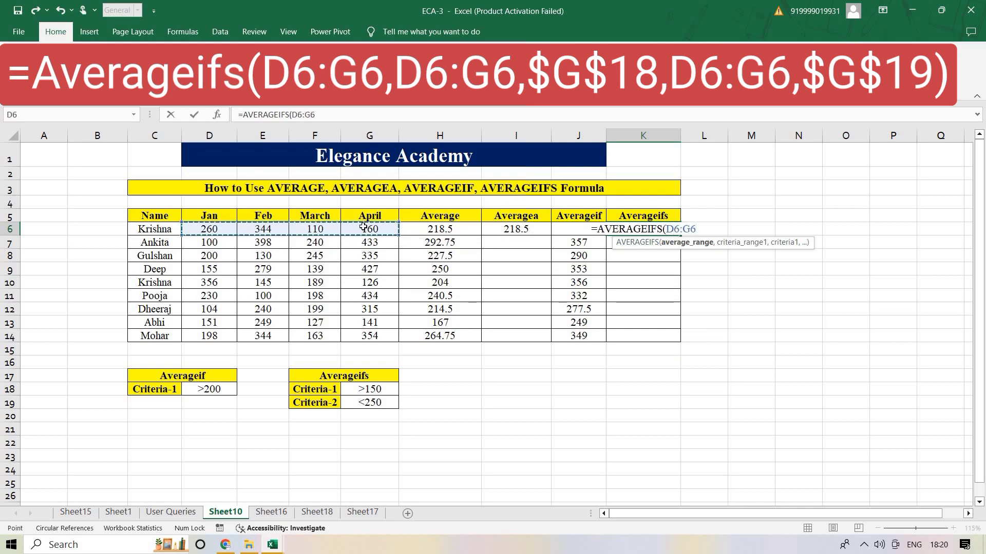
{"action": "type", "text": ","}
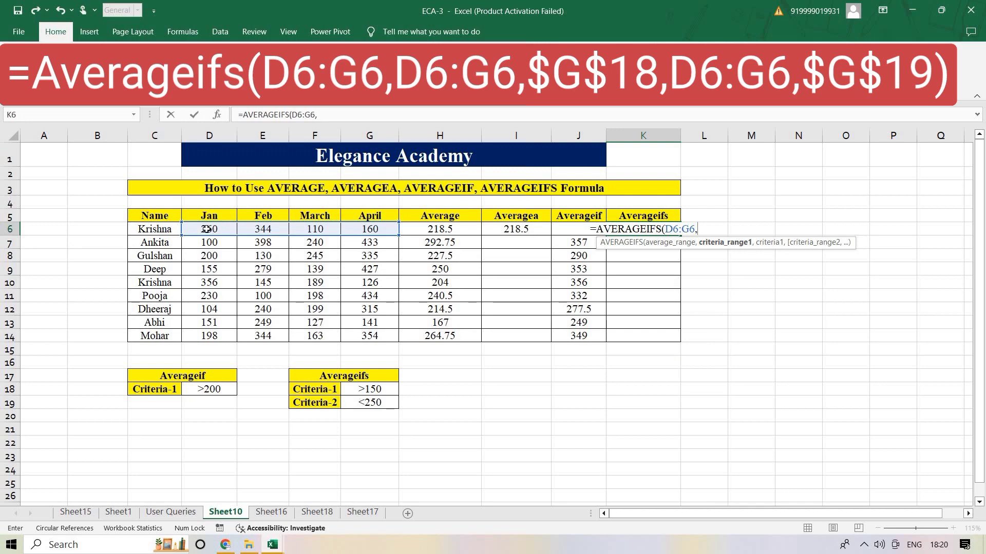
{"action": "left_click_drag", "start_coordinate": [204, 231], "coordinate": [365, 231]}
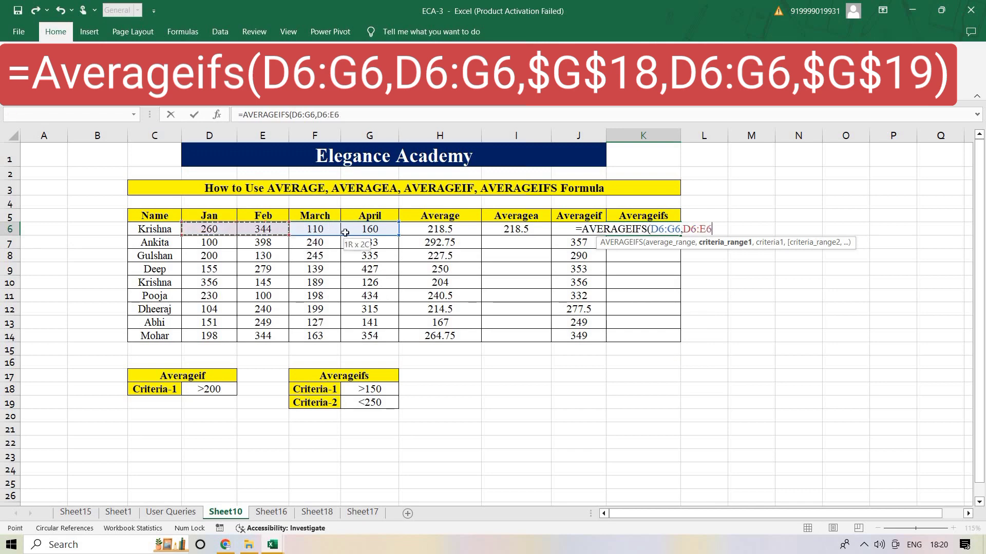
{"action": "type", "text": ","}
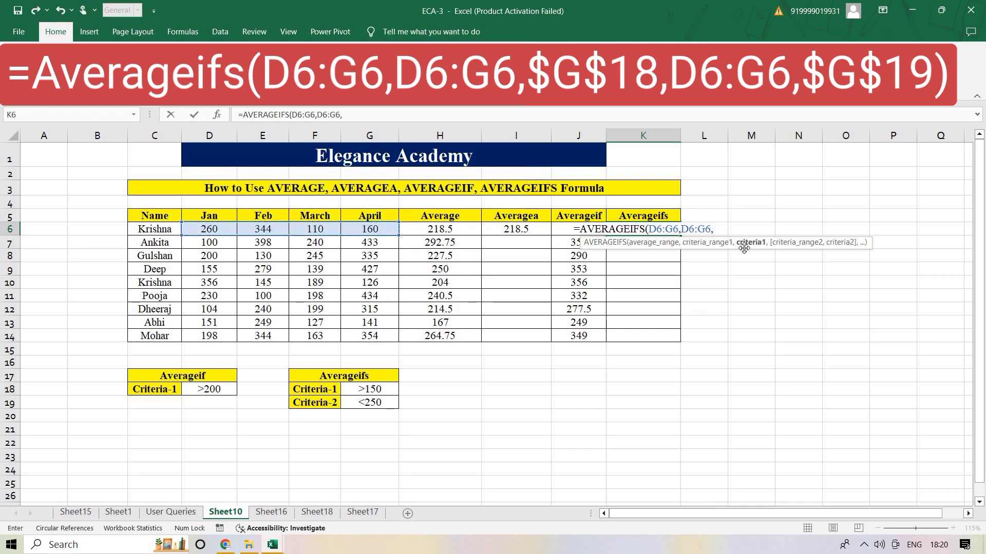
{"action": "left_click", "coordinate": [374, 389]}
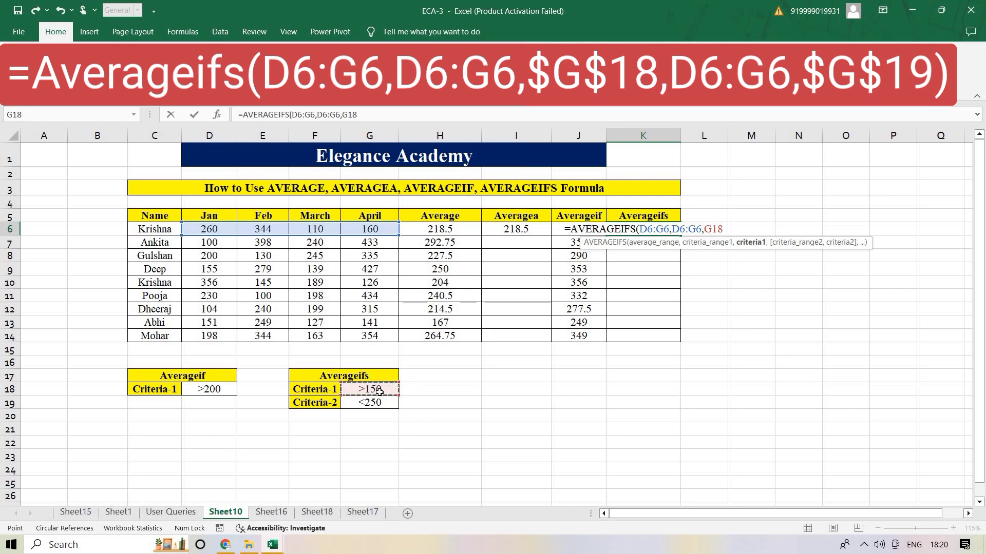
{"action": "key", "text": "F4"}
Add D6:G6 with criterion $G$19 (<250) as the second condition and commit, giving 160
{"action": "type", "text": "$G$18,"}
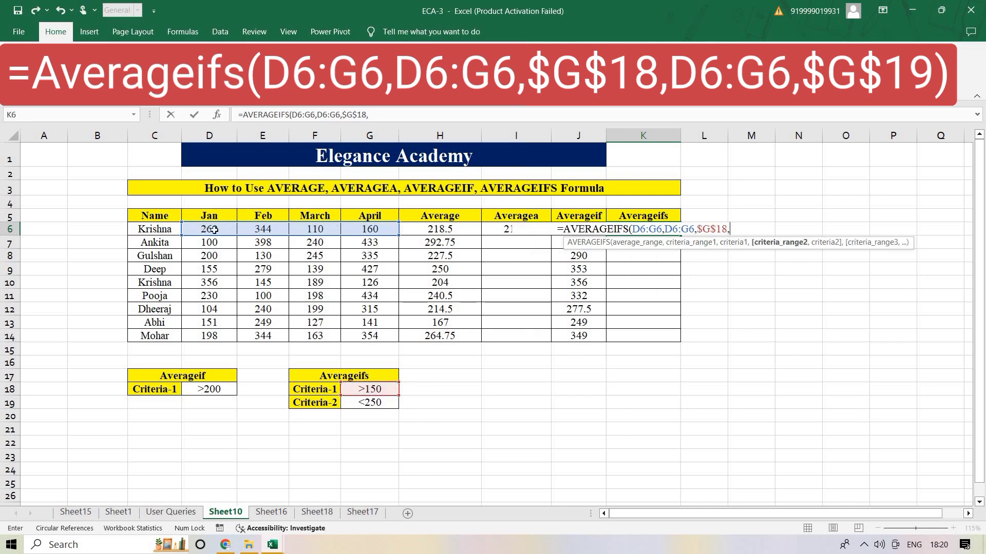
{"action": "left_click_drag", "start_coordinate": [210, 231], "coordinate": [373, 229]}
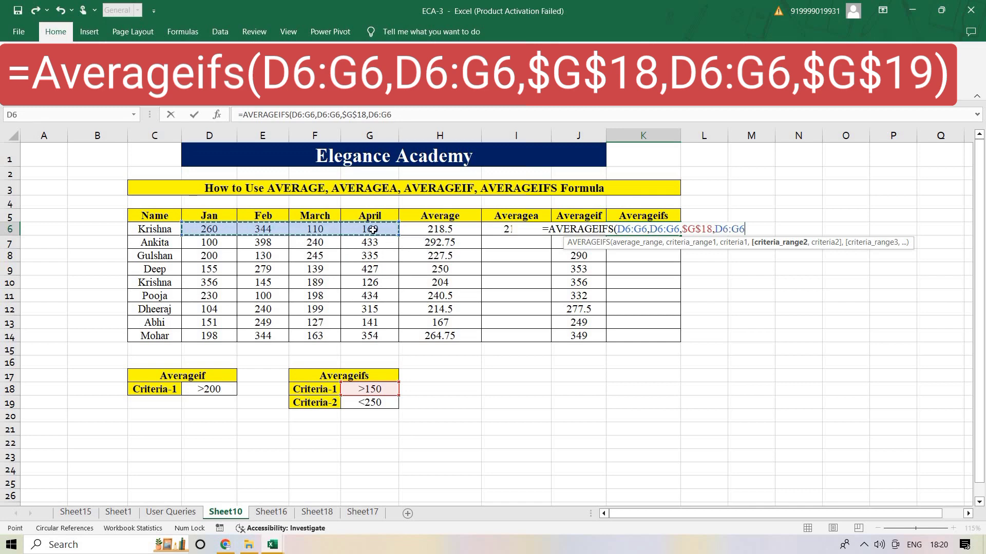
{"action": "type", "text": ","}
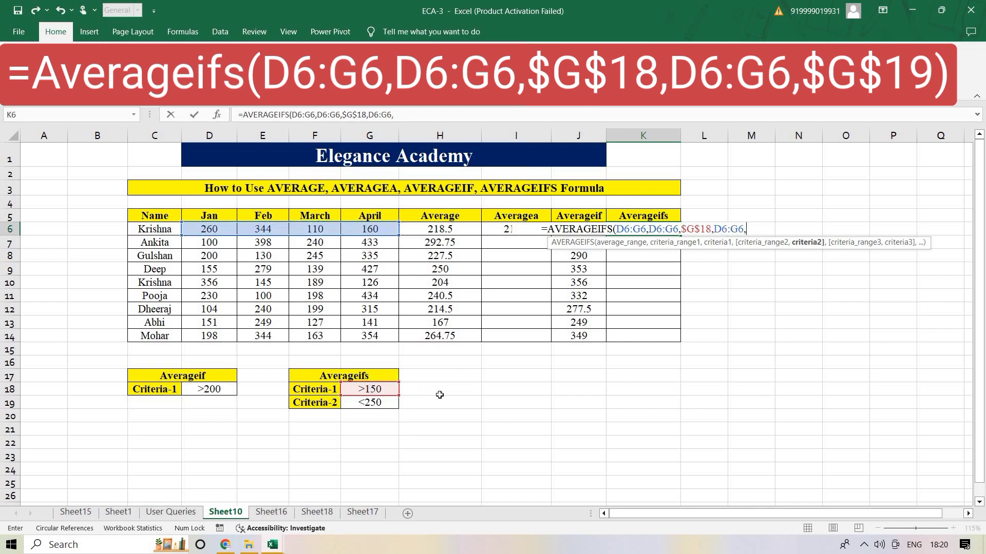
{"action": "left_click", "coordinate": [379, 403]}
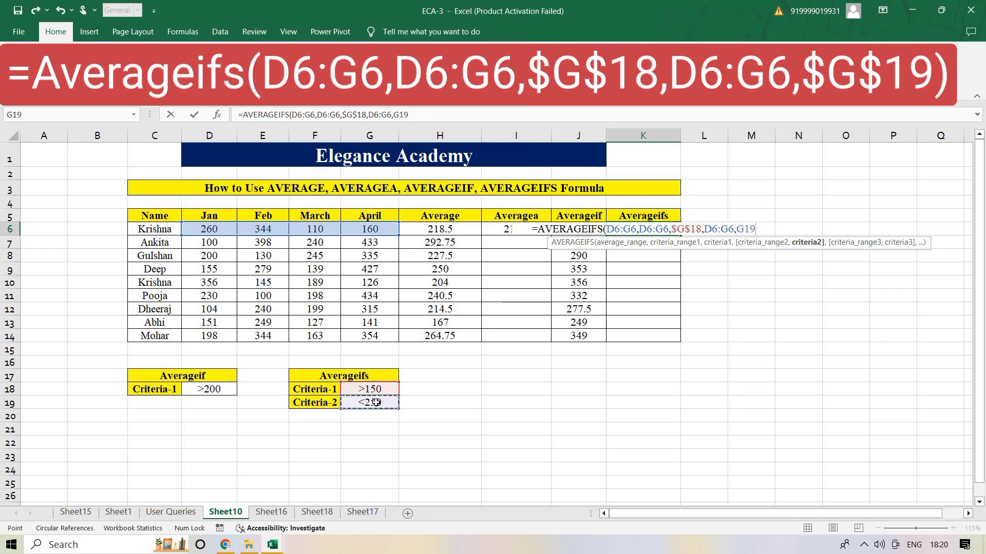
{"action": "key", "text": "F4"}
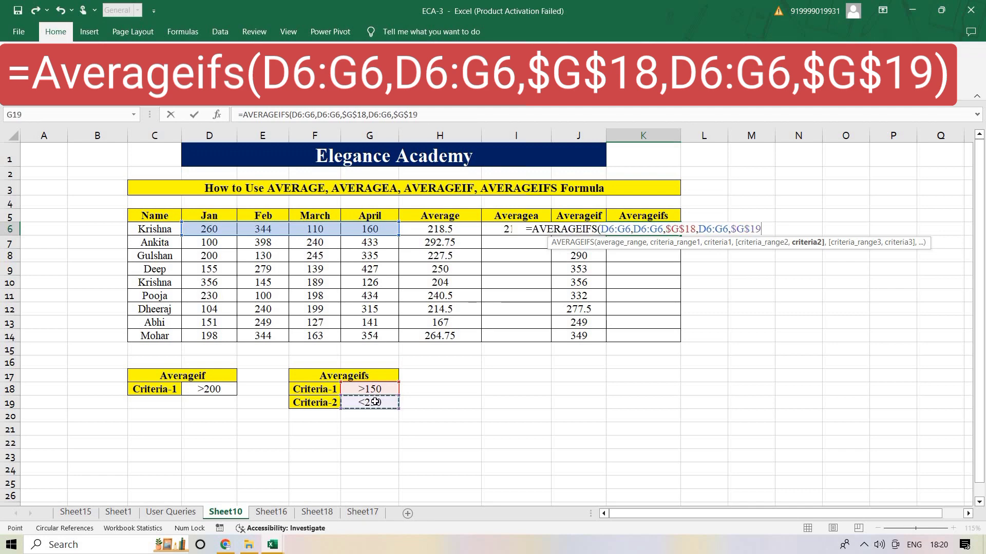
{"action": "type", "text": ")"}
{"action": "key", "text": "Return"}
Copy K6's AVERAGEIFS formula down to K14
{"action": "left_click", "coordinate": [652, 229]}
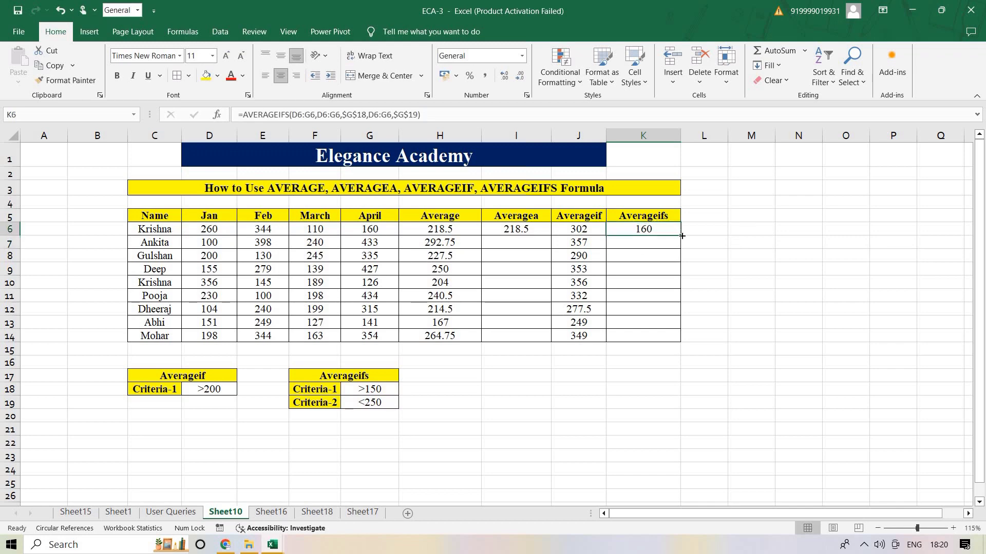
{"action": "left_click_drag", "start_coordinate": [682, 236], "coordinate": [682, 343]}
{"action": "key", "text": "Up"}
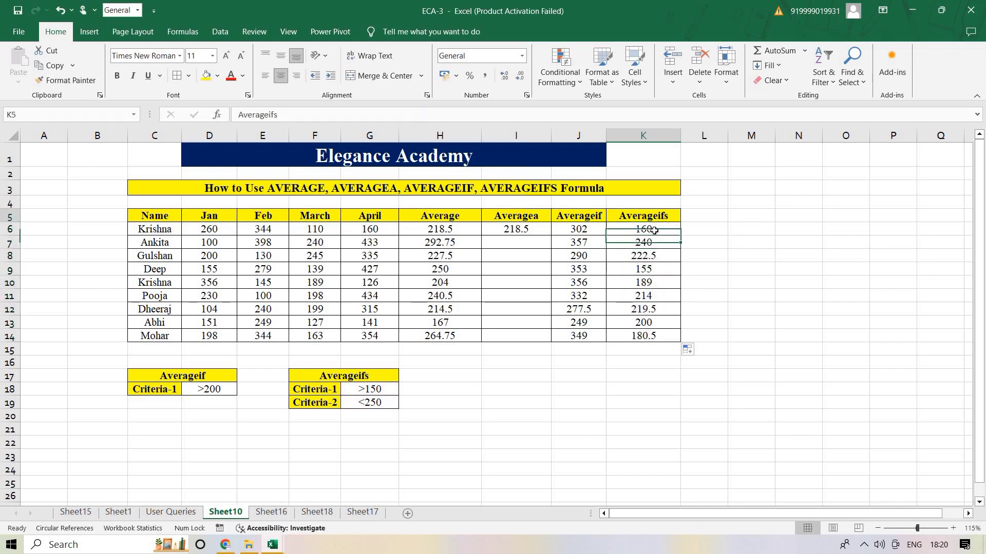
{"action": "left_click", "coordinate": [658, 231]}
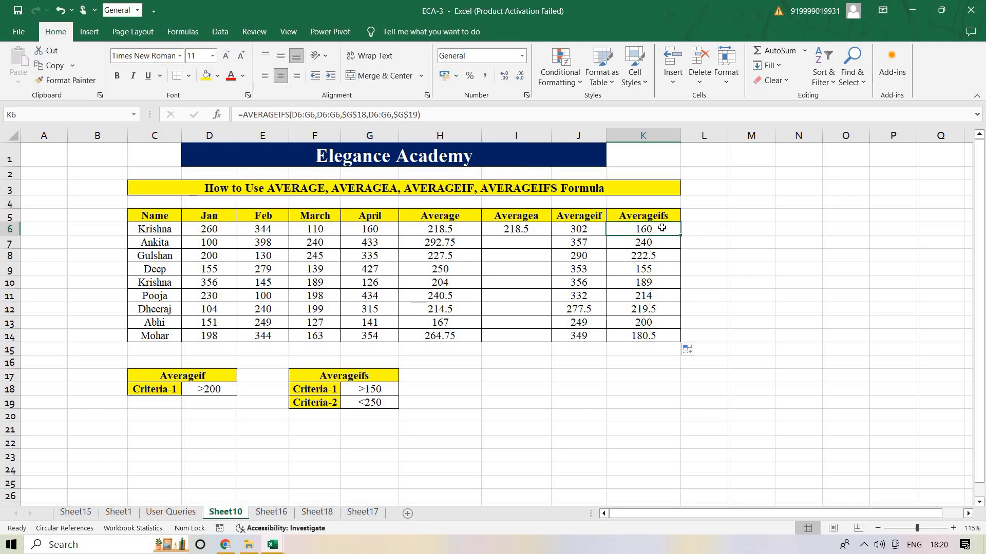
Check Krishna's marks 260, 344, 110 and 160 against the >150 criterion and K6's formula
{"action": "left_click", "coordinate": [209, 230]}
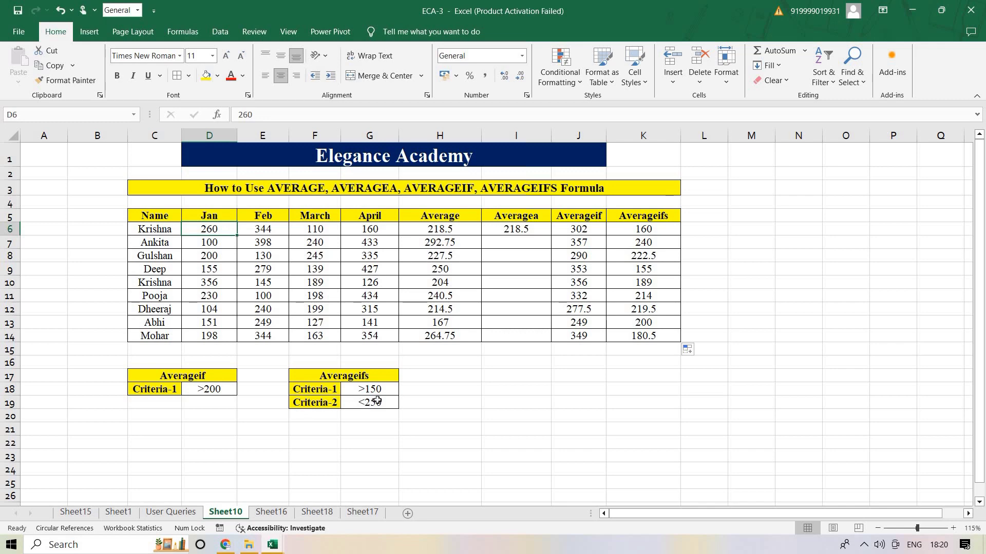
{"action": "left_click", "coordinate": [374, 402]}
{"action": "left_click", "coordinate": [274, 229]}
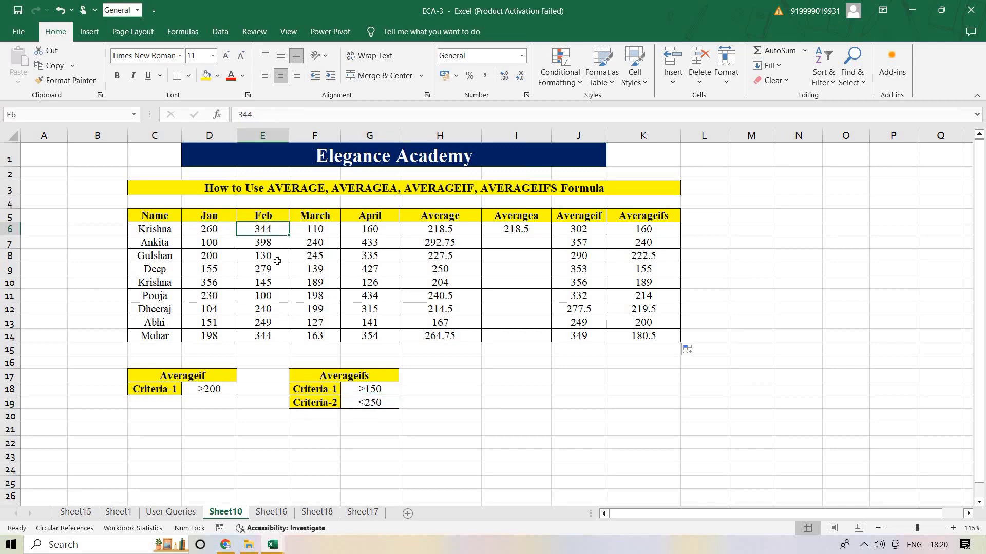
{"action": "left_click", "coordinate": [366, 402]}
{"action": "left_click", "coordinate": [324, 224]}
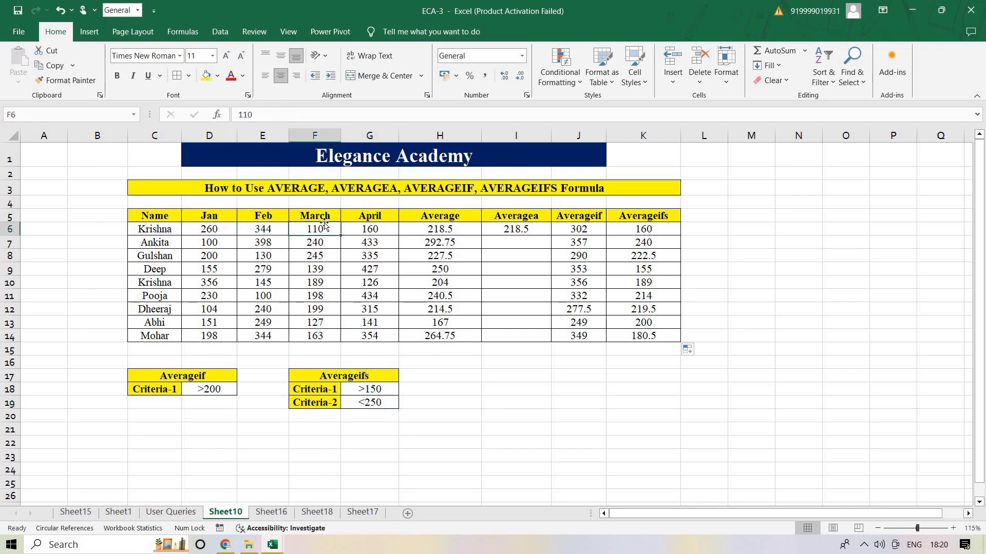
{"action": "left_click", "coordinate": [378, 390]}
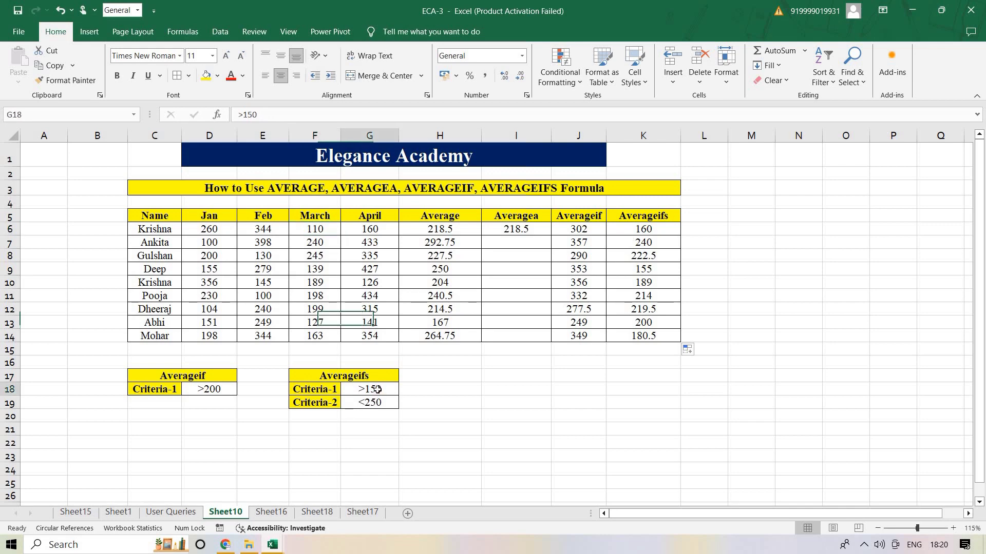
{"action": "left_click", "coordinate": [320, 226]}
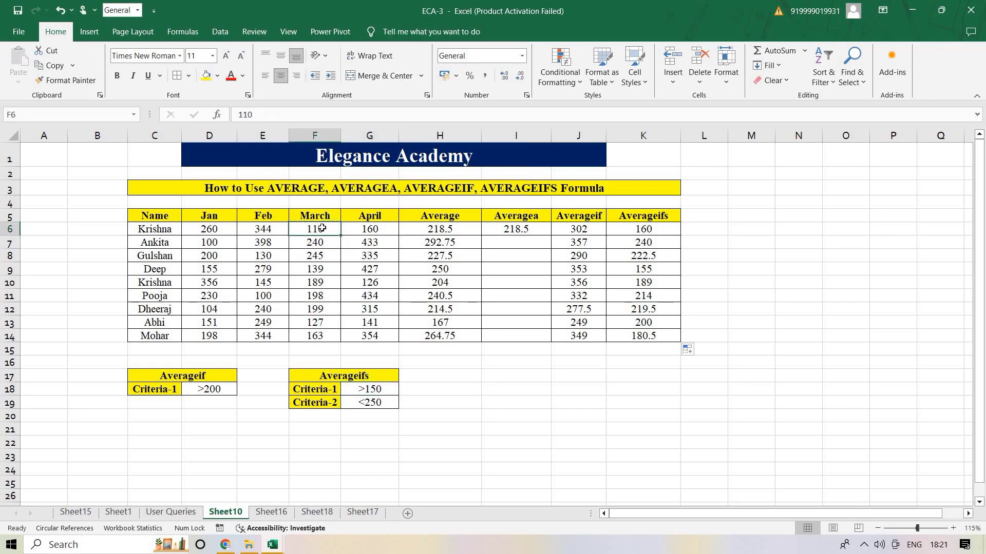
{"action": "left_click", "coordinate": [369, 229]}
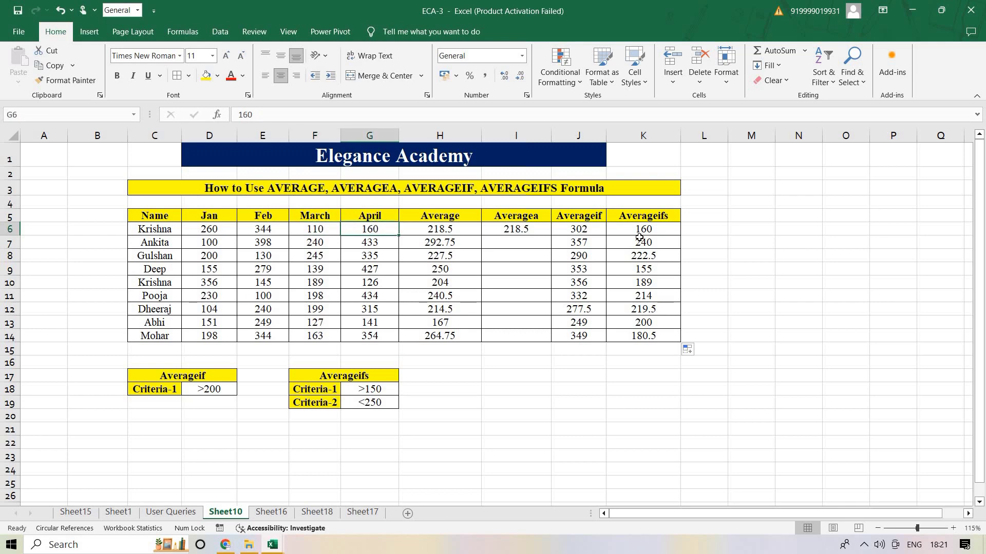
{"action": "left_click", "coordinate": [654, 230]}
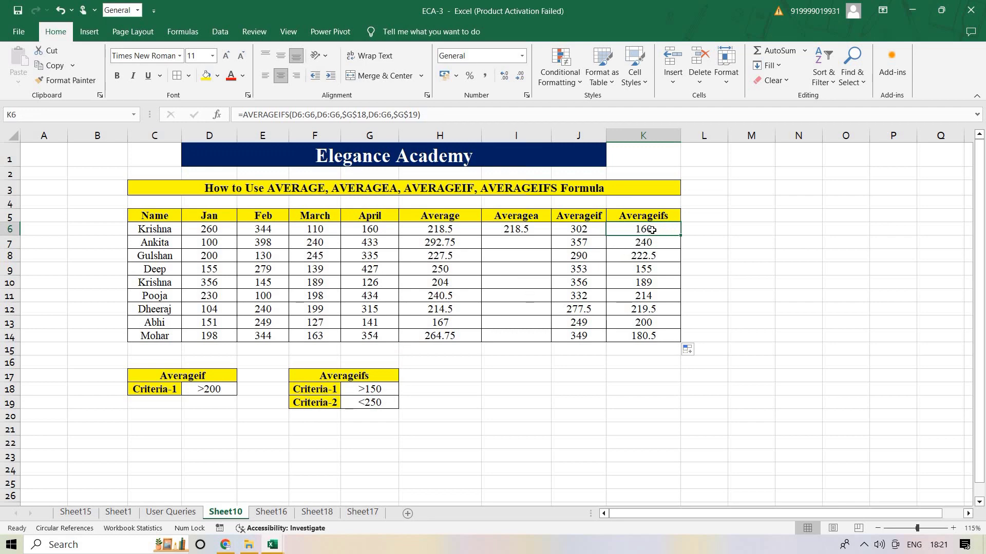
{"action": "left_click", "coordinate": [403, 257]}
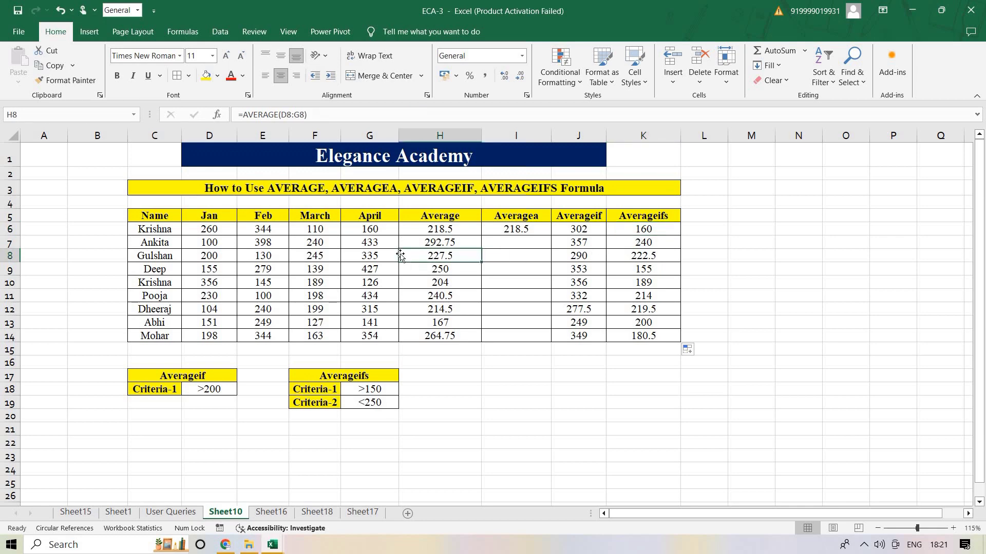